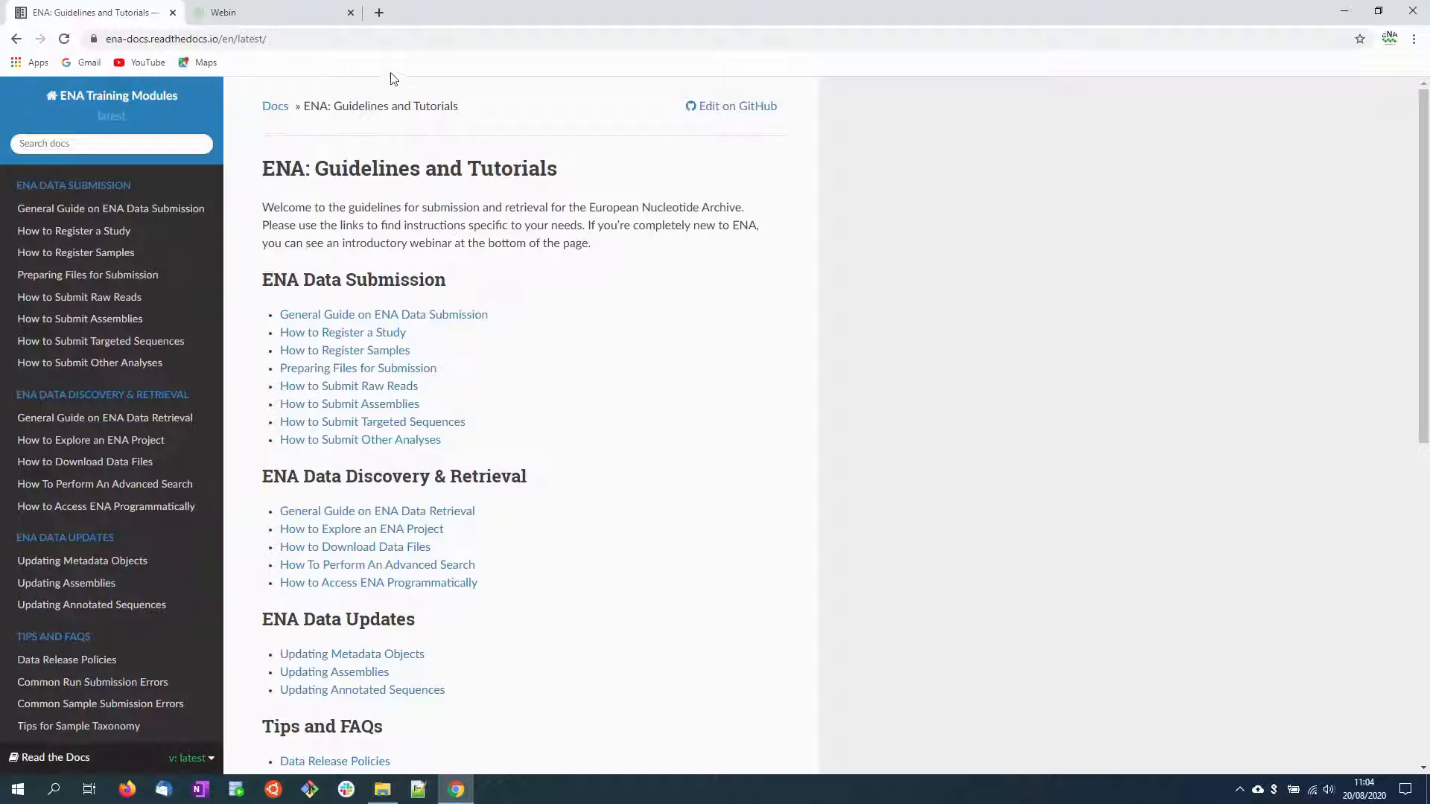
Step: Open the Uploading Files To ENA guide from the Preparing Files for Submission section of the documentation
left_click(295, 40)
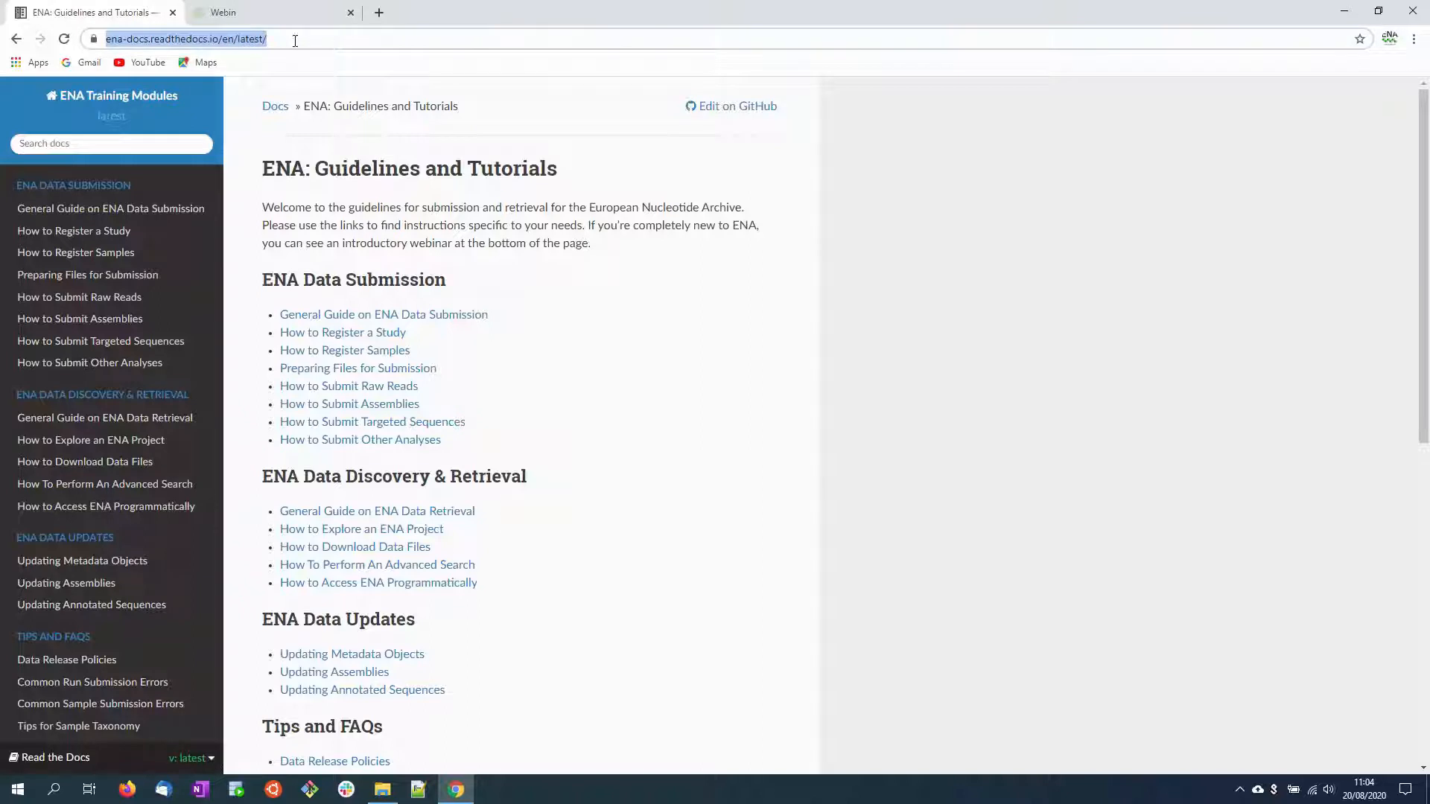
left_click(936, 313)
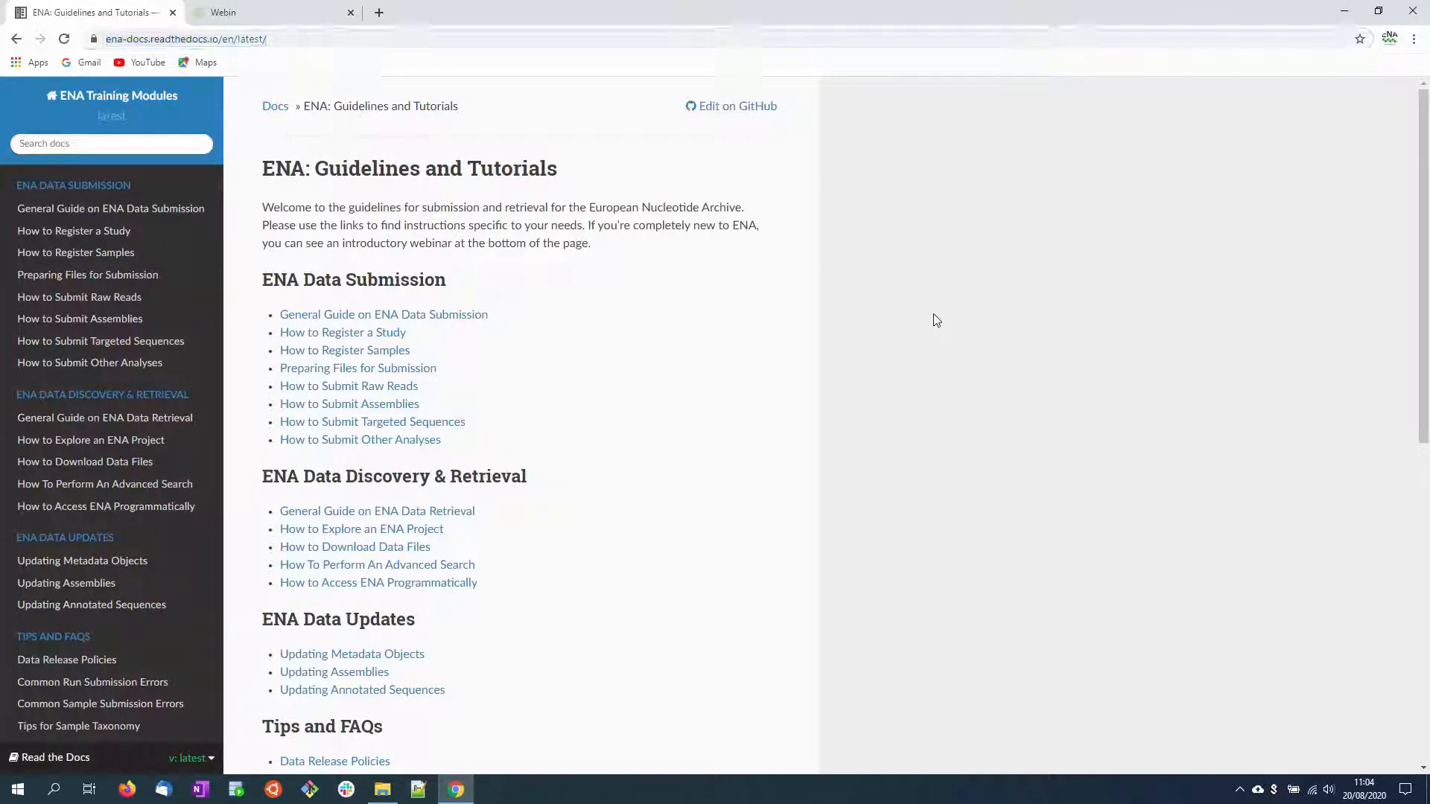
left_click(430, 370)
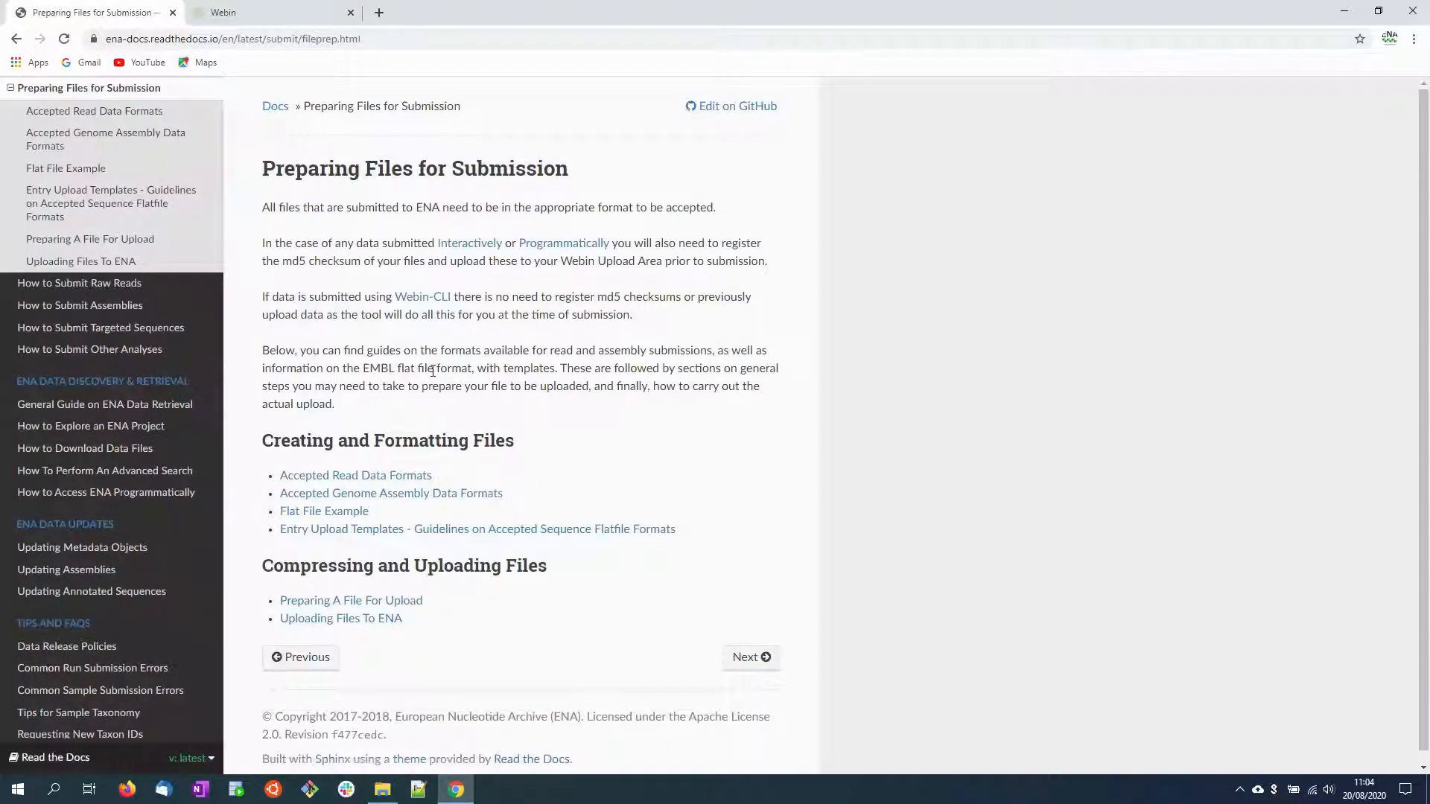
left_click(394, 620)
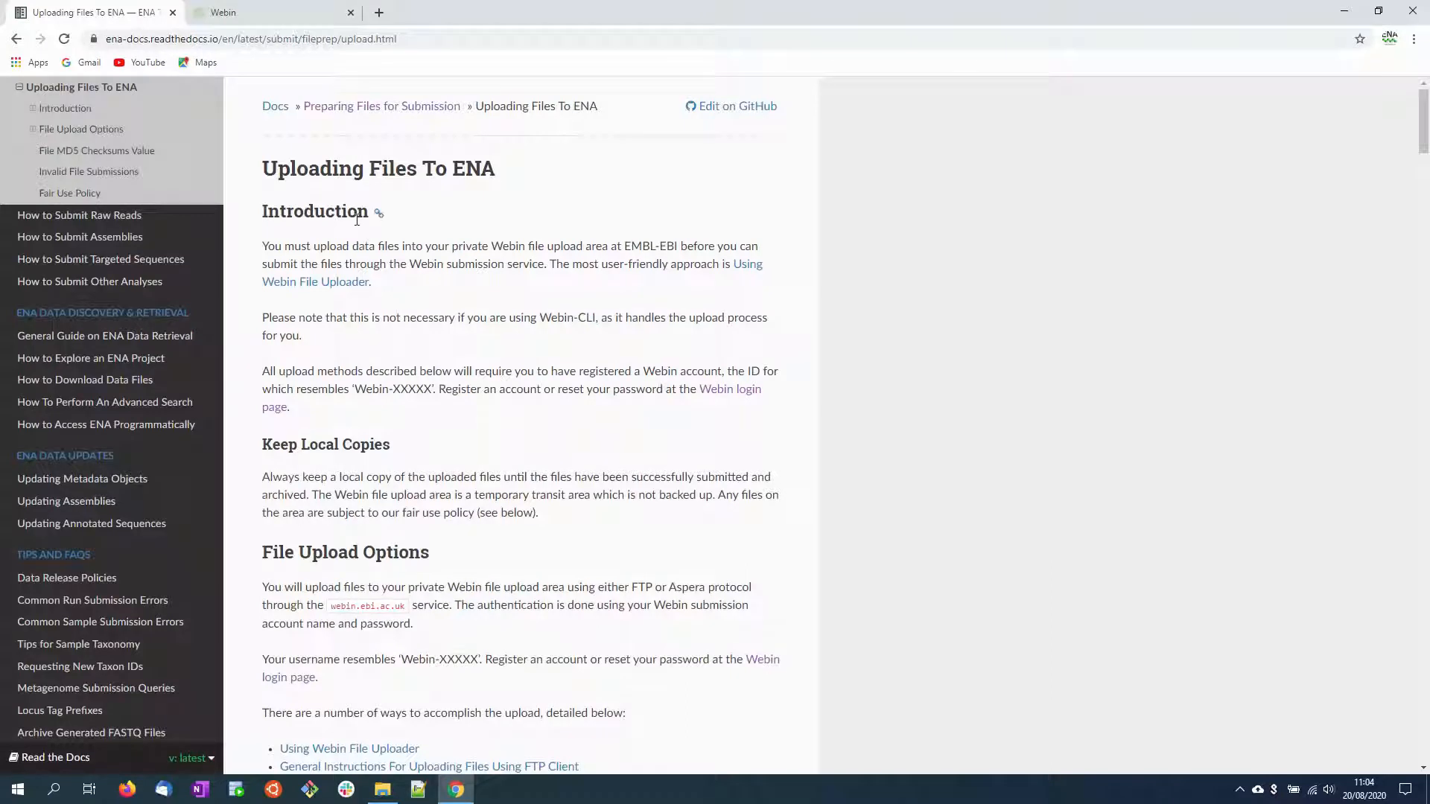
Step: Download the Webin File Uploader from the guide's upload options, keep the WebinUploader.jnlp file and launch it
scroll(377, 214, "down", 1)
scroll(356, 223, "down", 2)
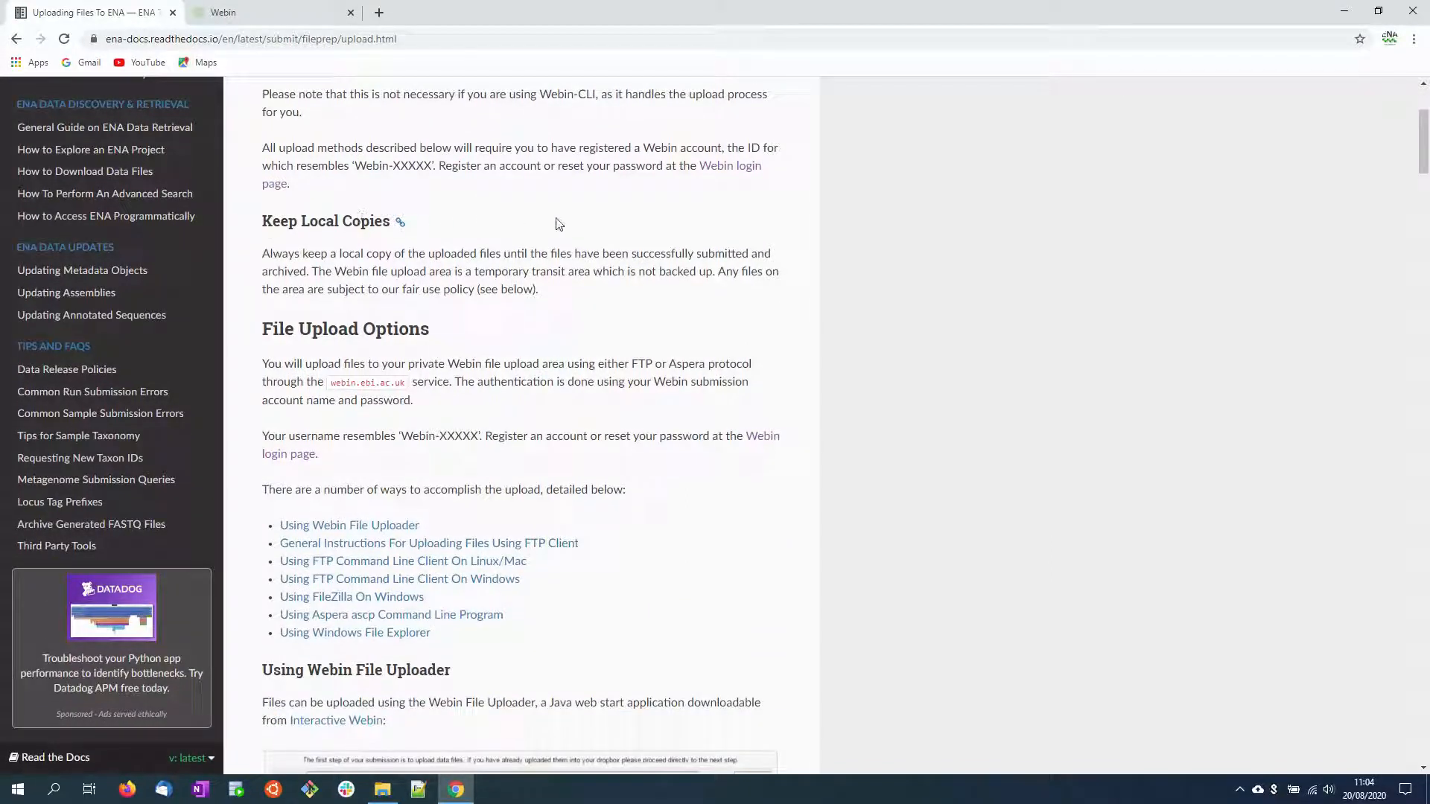
scroll(559, 224, "down", 1)
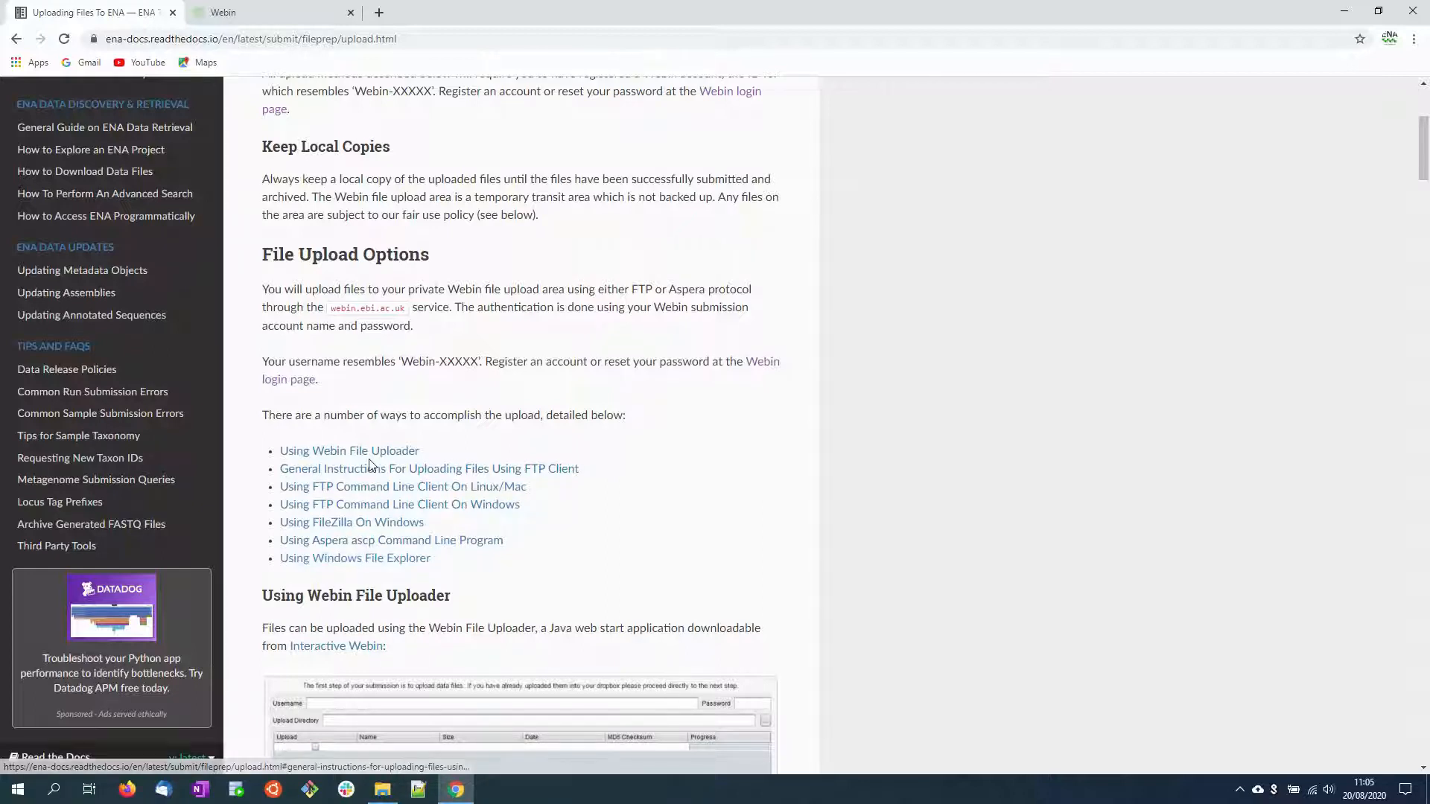
scroll(374, 457, "down", 4)
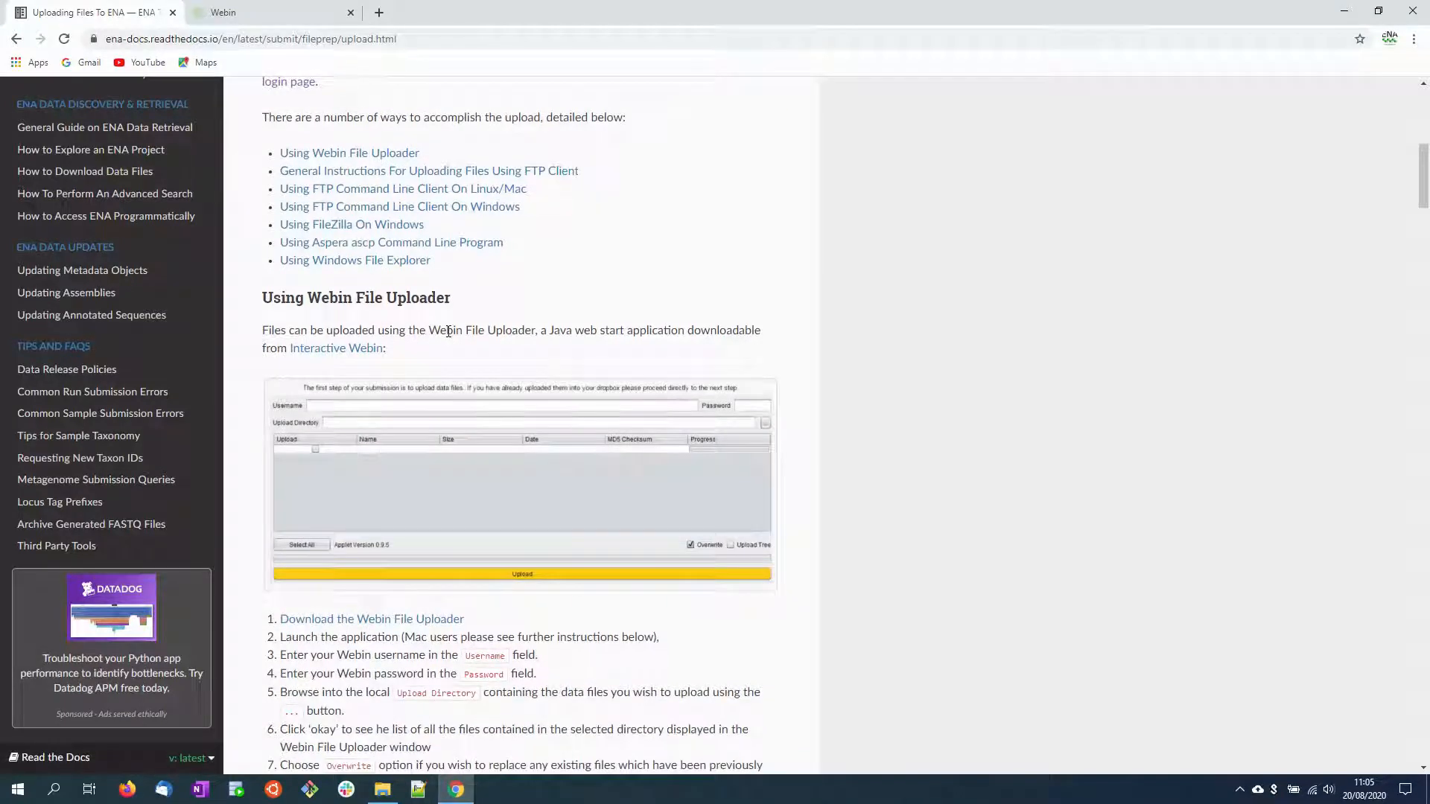
scroll(448, 333, "down", 1)
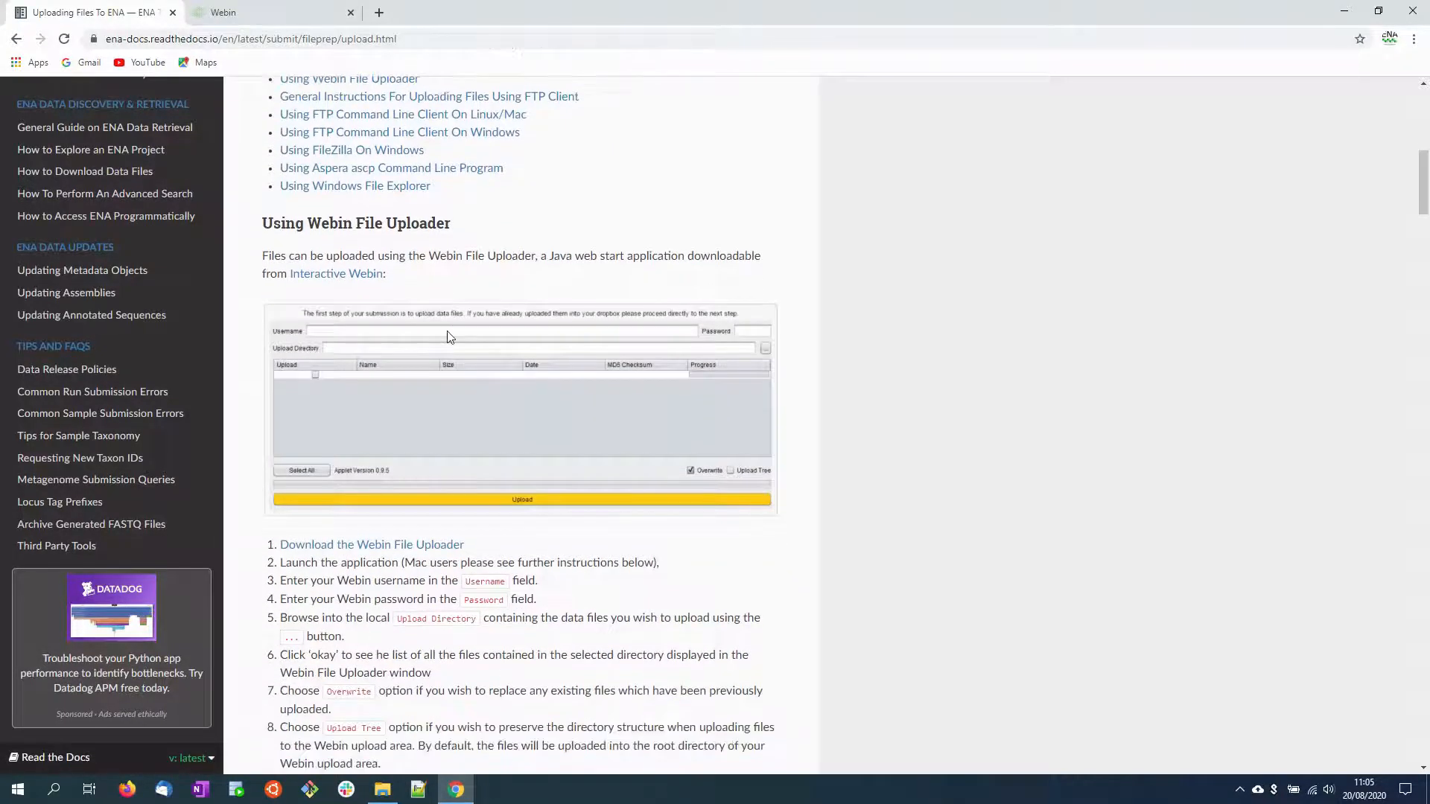
left_click(401, 547)
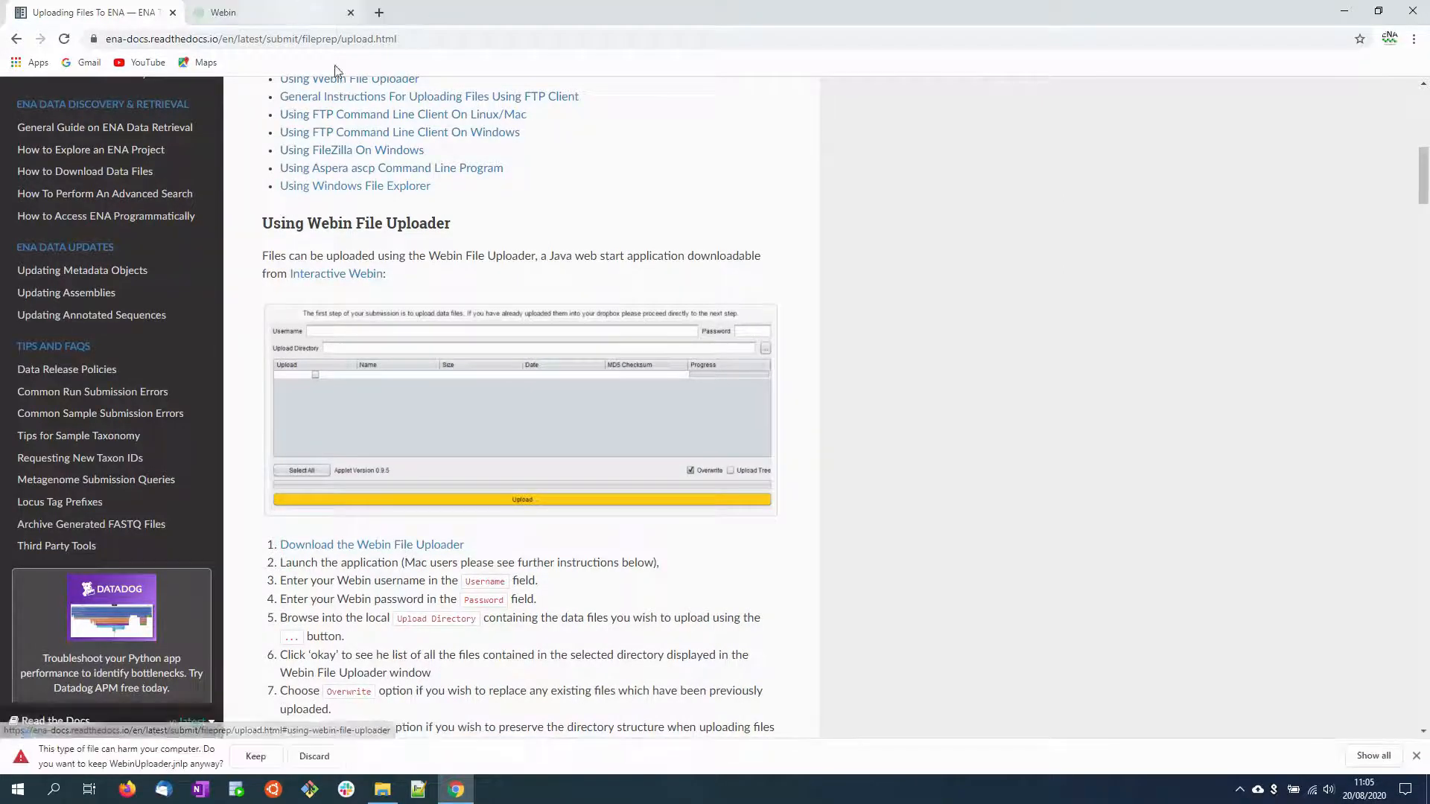
left_click(266, 756)
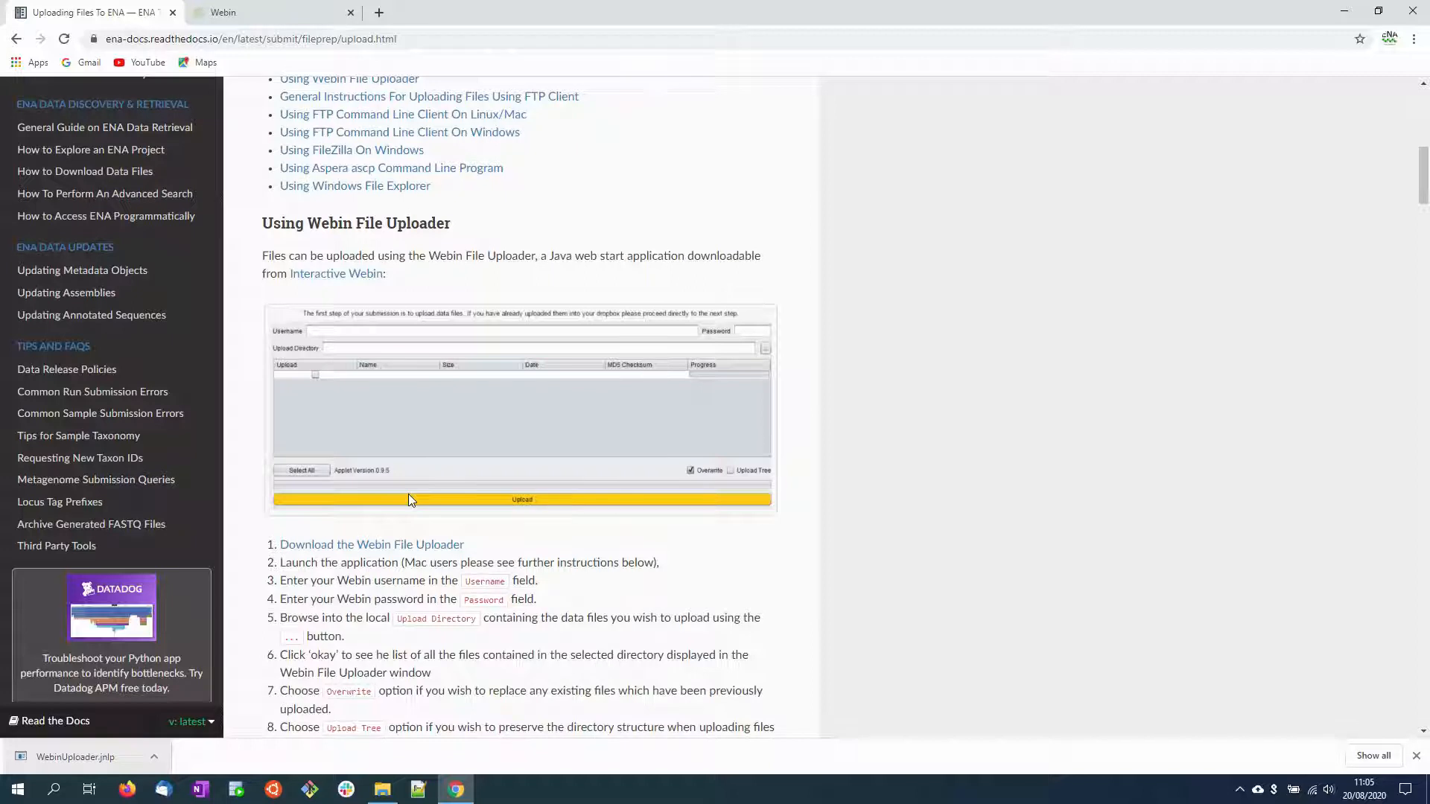
left_click(116, 752)
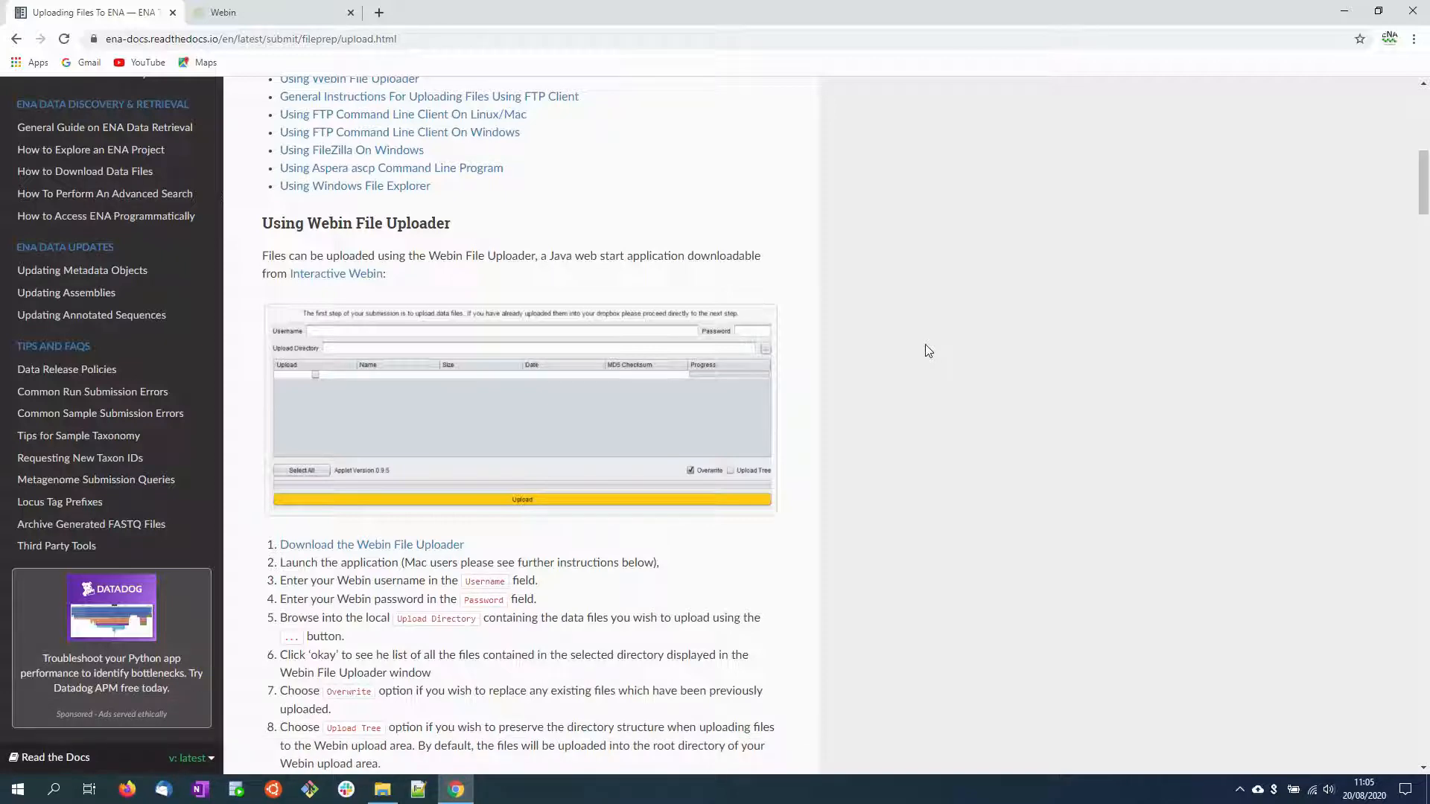
Step: Review the guide's numbered steps for using Webin File Uploader and its instructions for Mac users
scroll(928, 350, "down", 6)
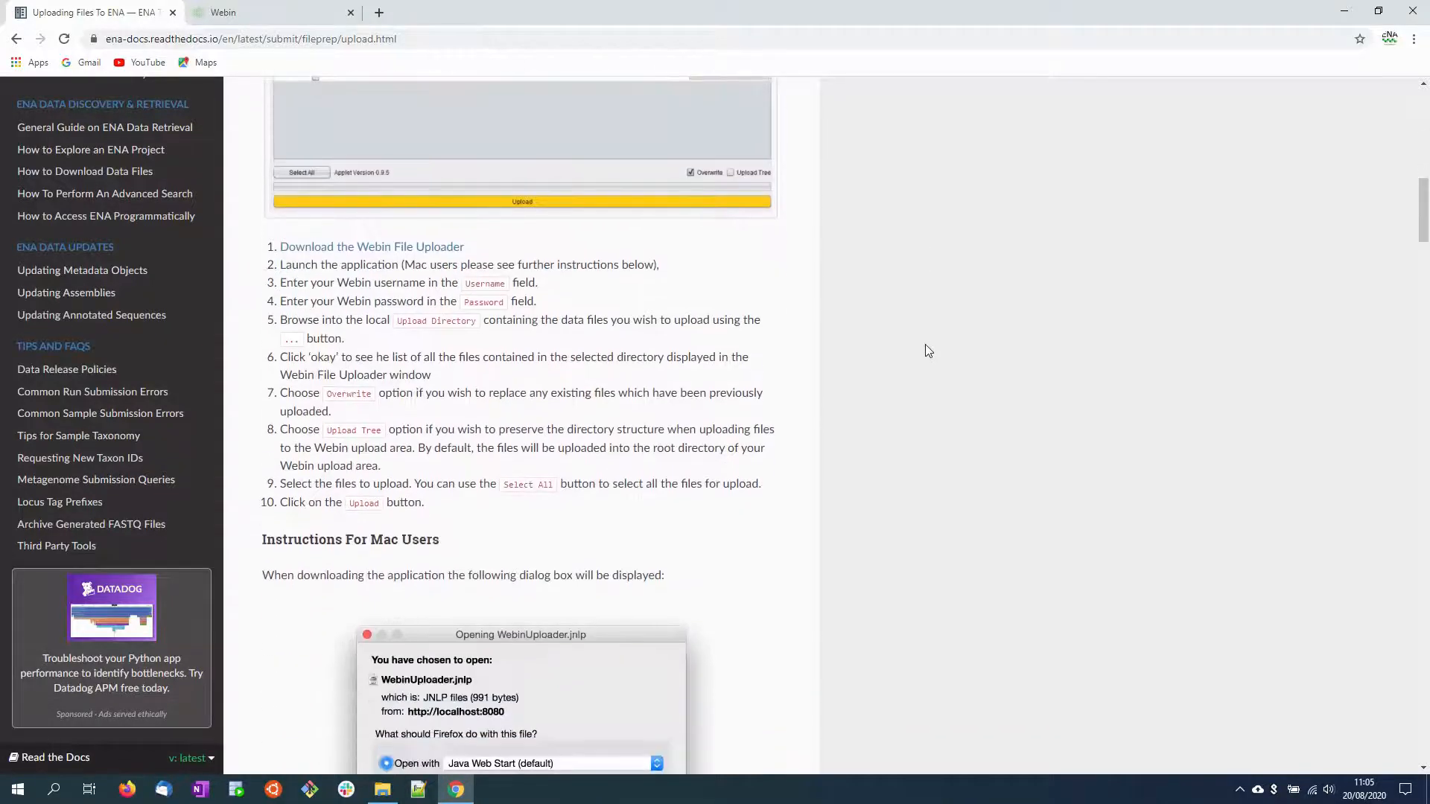
scroll(927, 350, "down", 2)
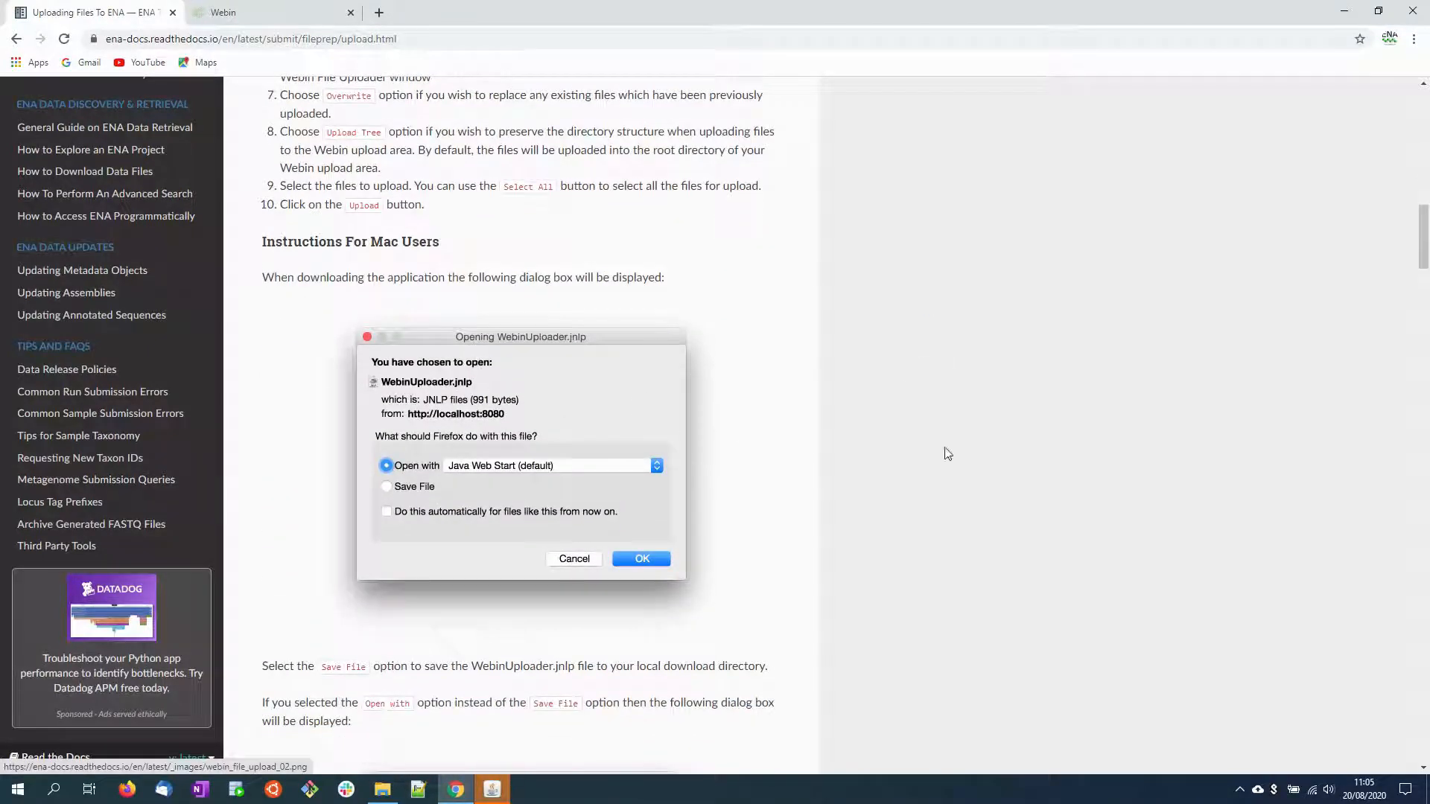
scroll(952, 456, "down", 1)
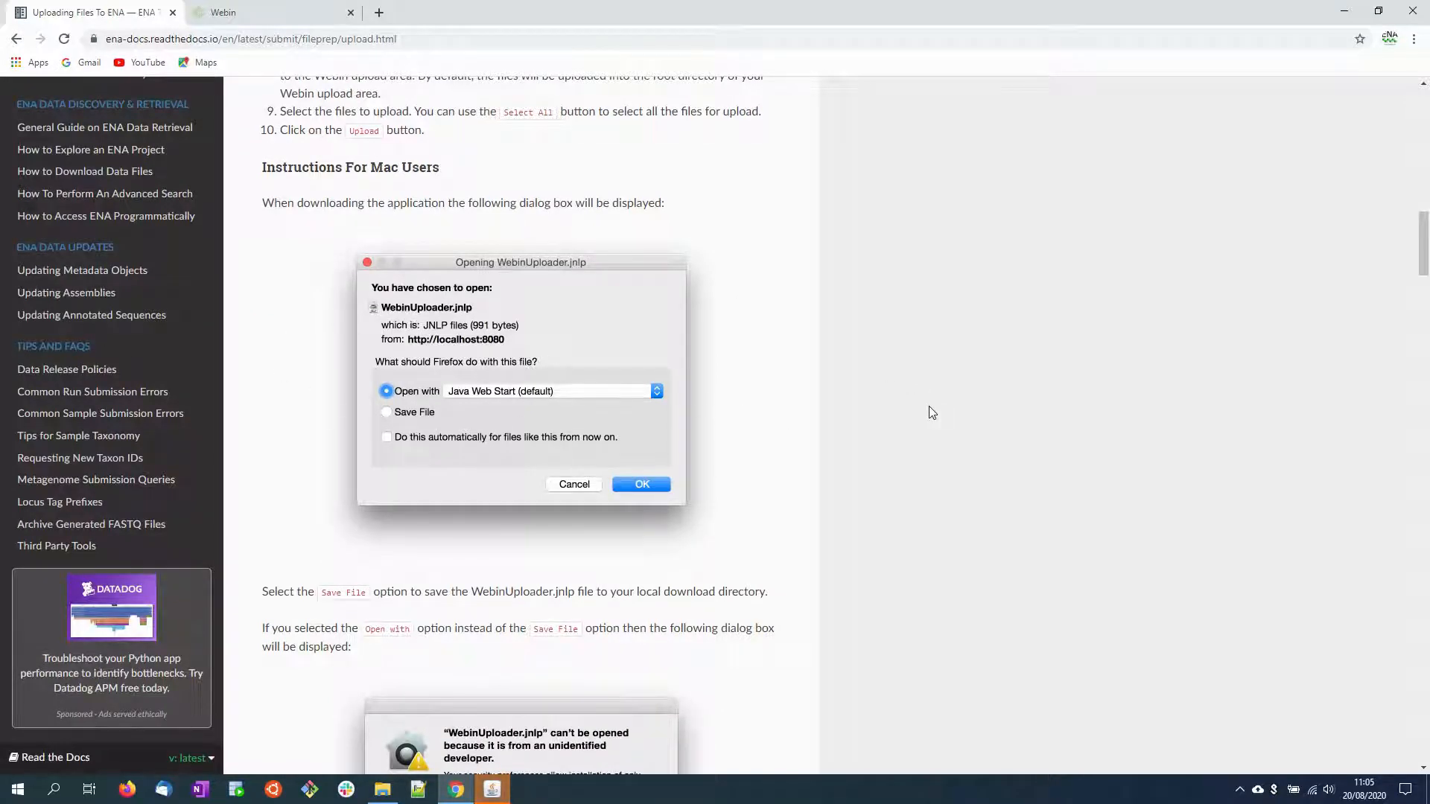
scroll(981, 400, "down", 7)
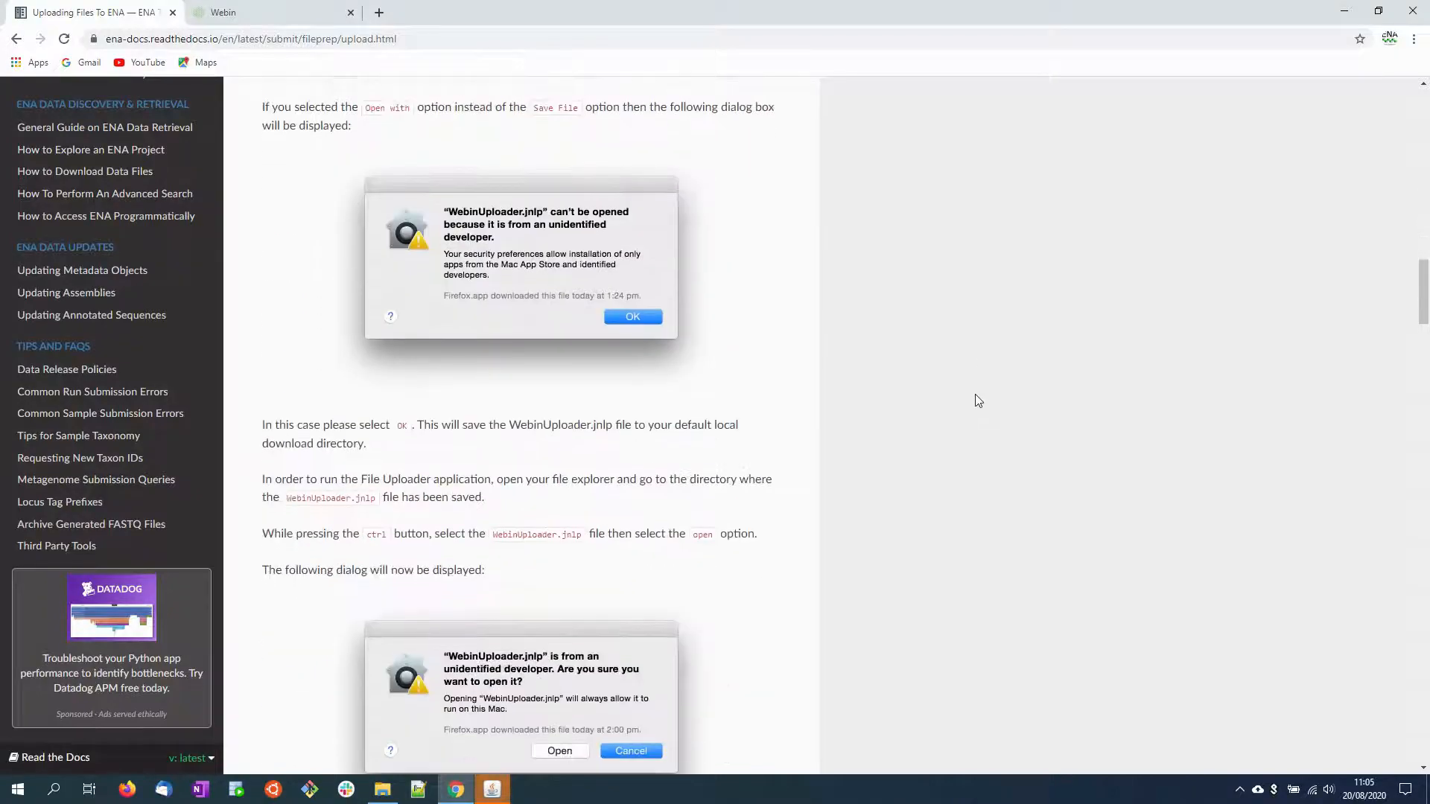
scroll(982, 399, "down", 3)
scroll(994, 395, "up", 5)
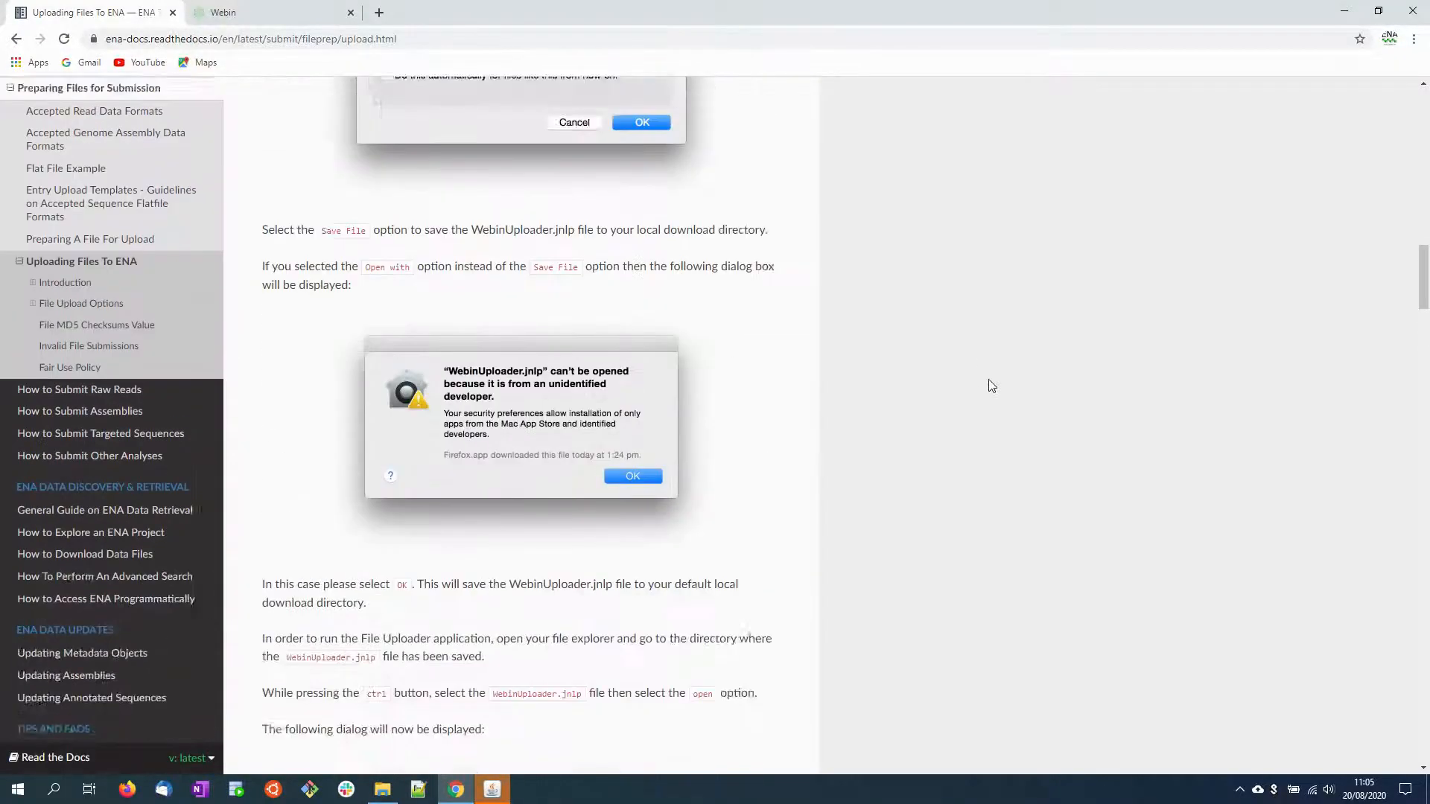
scroll(990, 385, "up", 6)
scroll(988, 384, "up", 6)
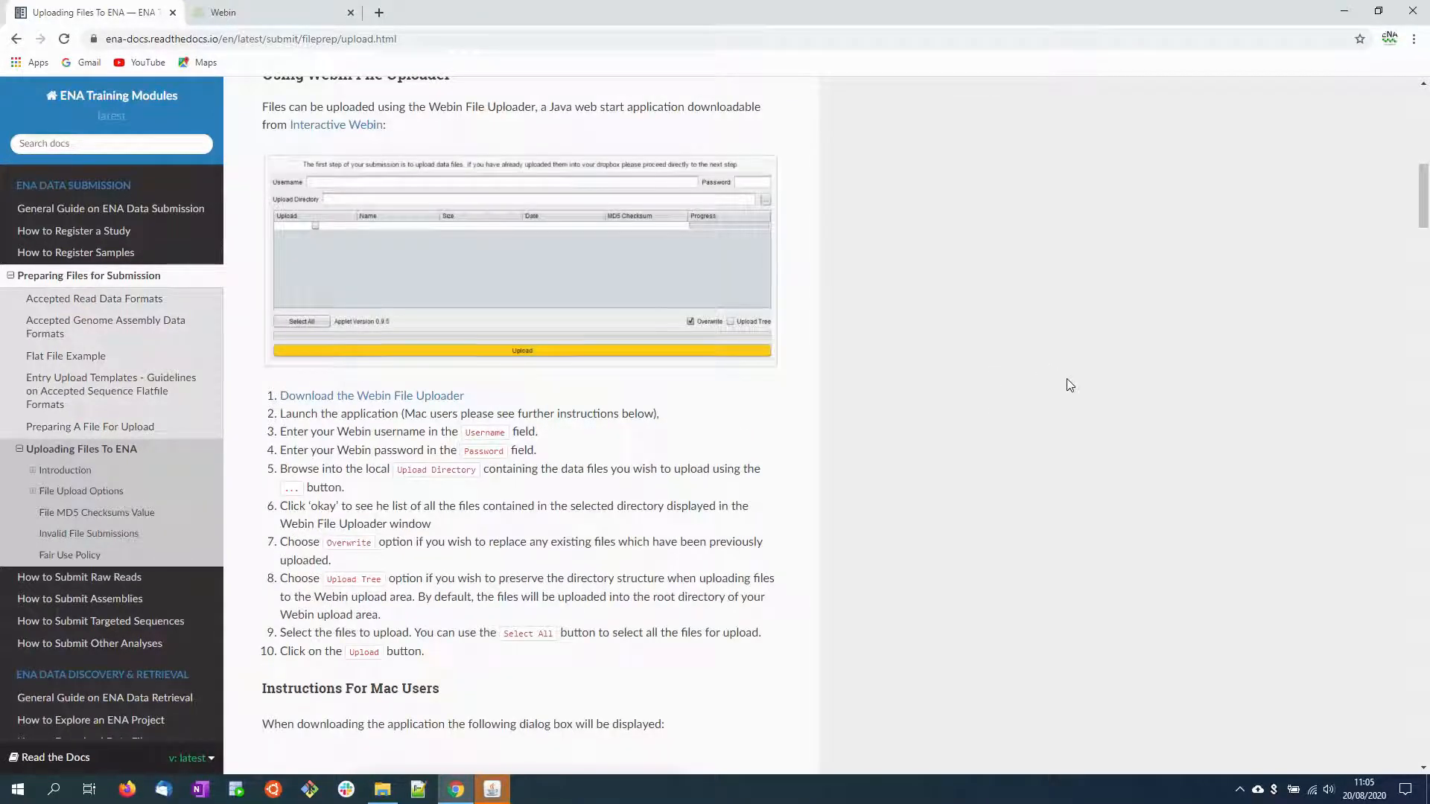
Step: Switch to the Webin File Uploader, move its window clear of the screen corner, and enter the Webin account username and password
left_click(497, 795)
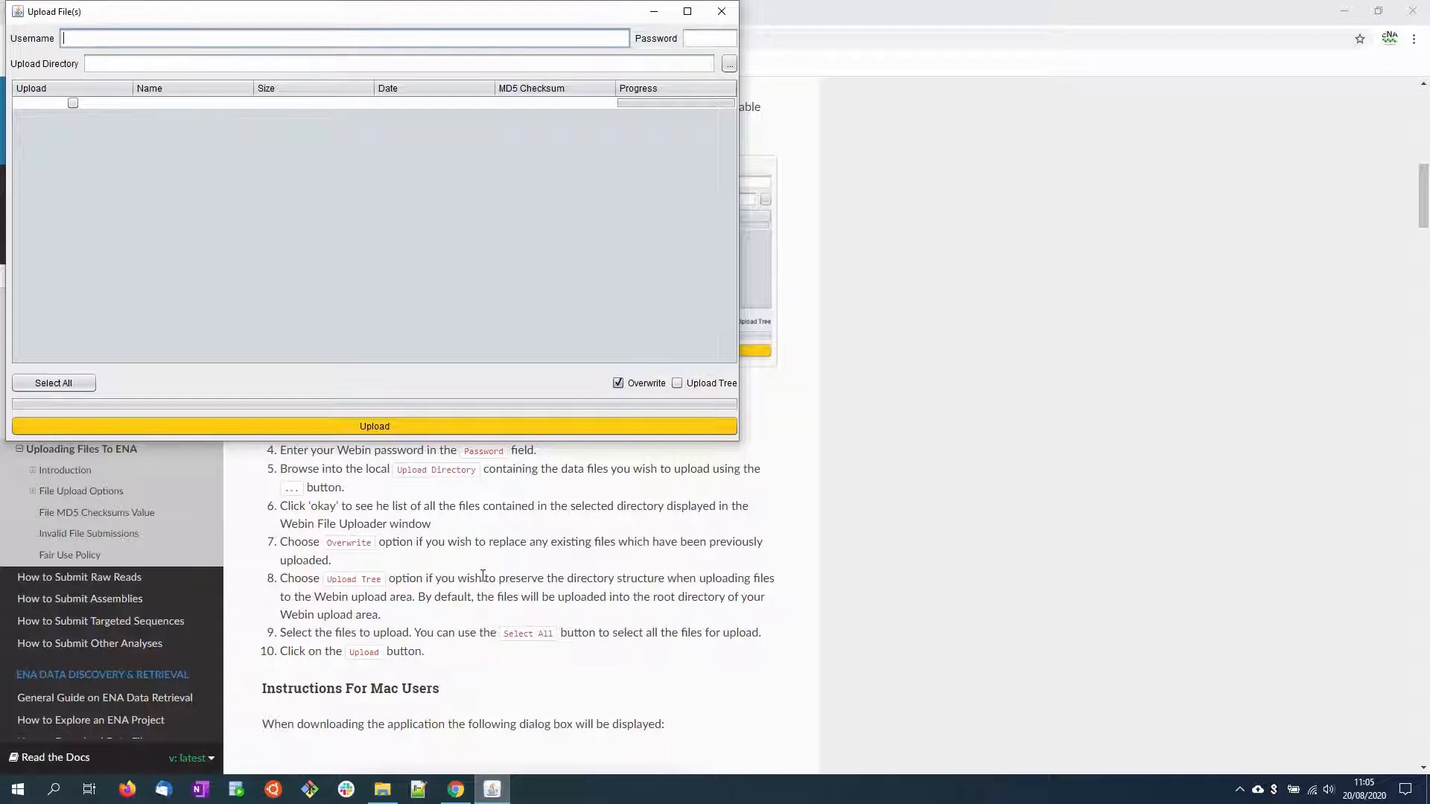
left_click_drag(391, 15, 631, 156)
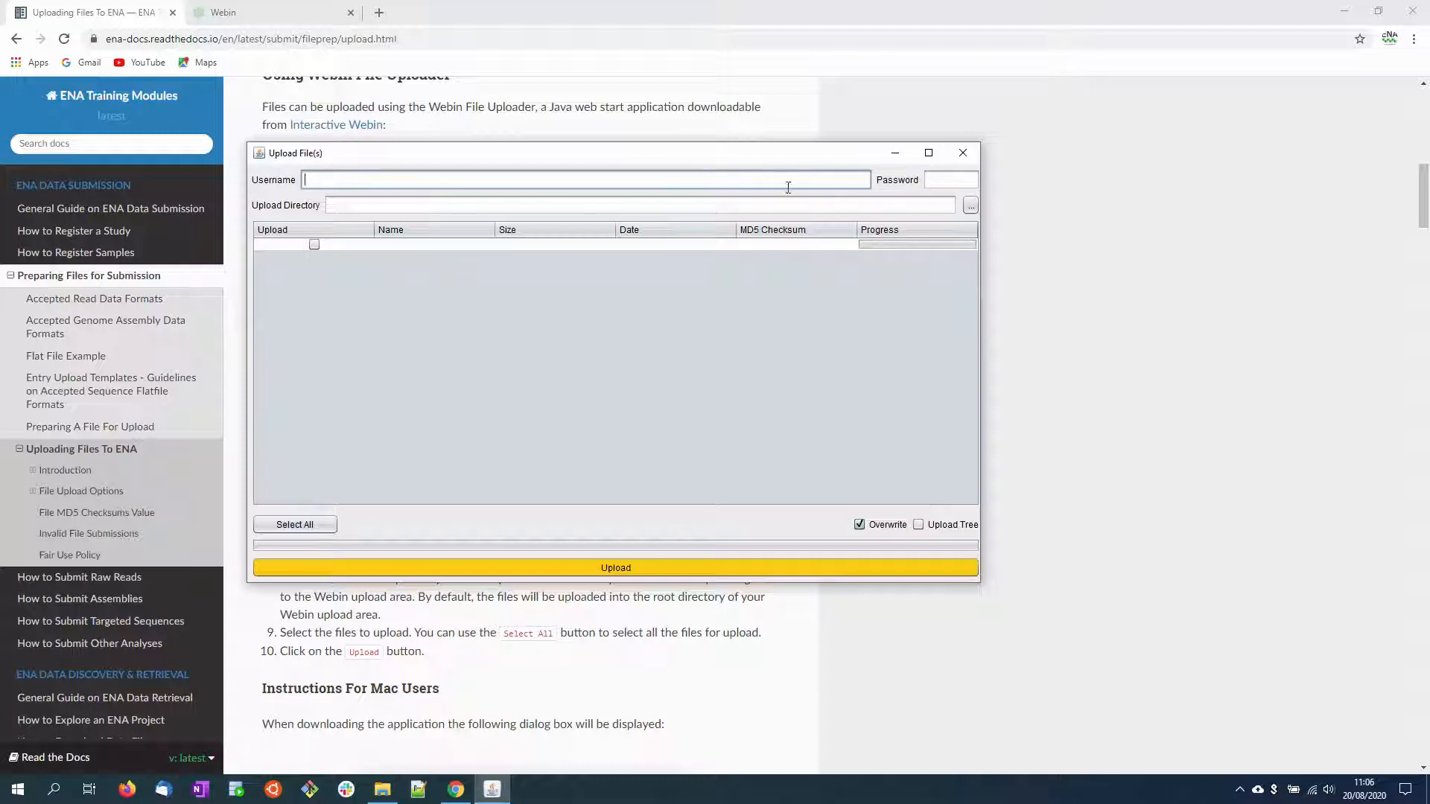
type("Webin-49668")
key("Tab")
type("********")
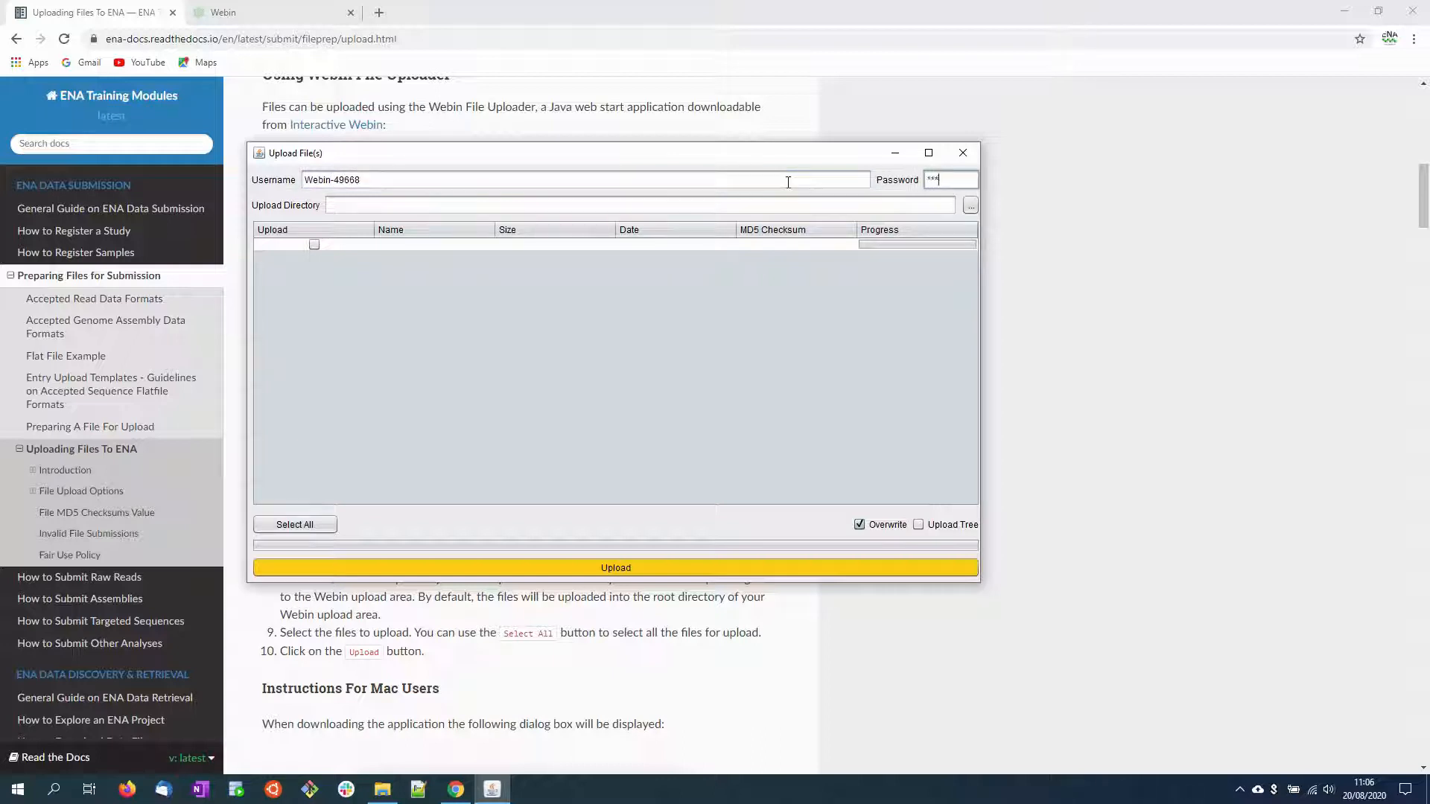
type("*")
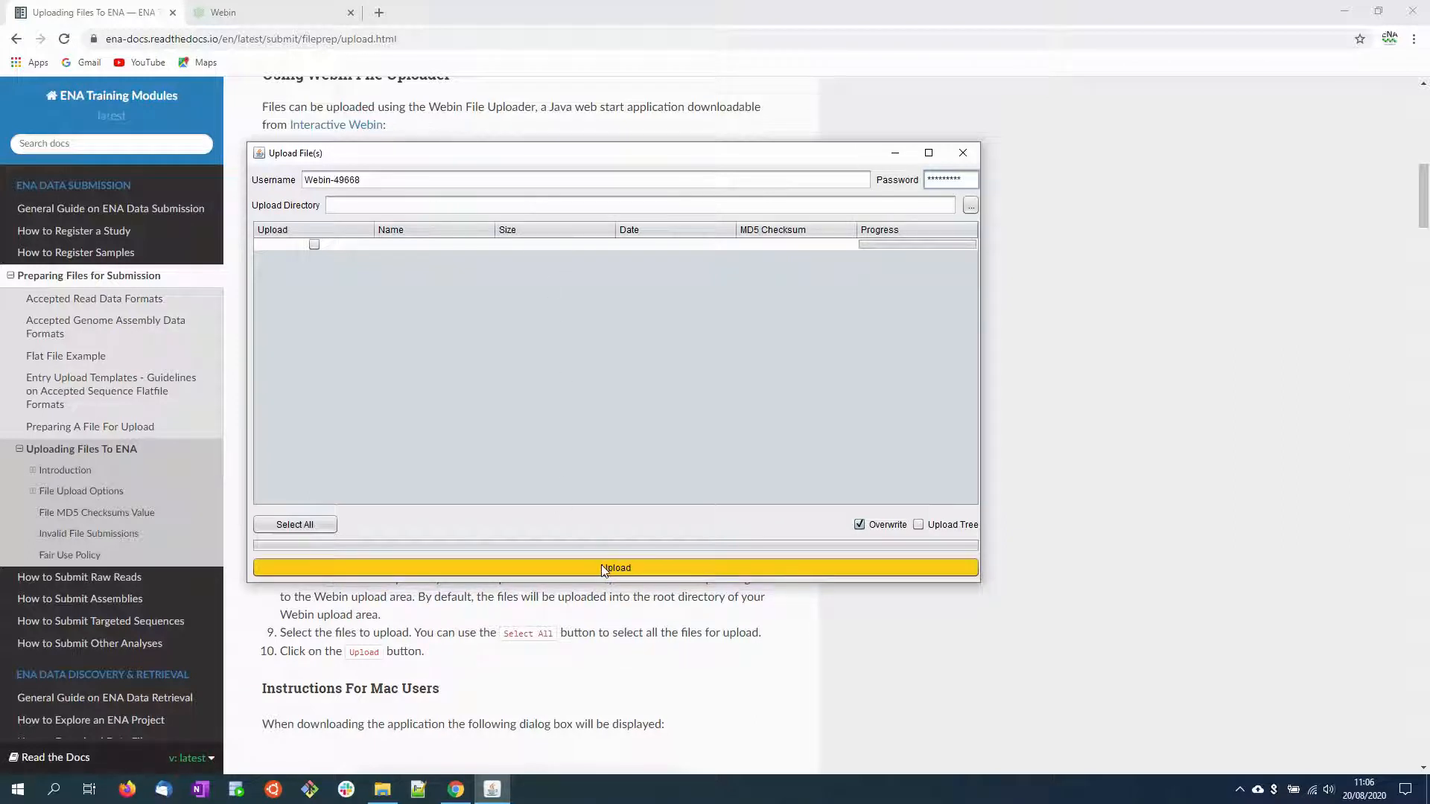
Step: Choose the Read-Data folder in the user's home folder as the upload directory
left_click(970, 207)
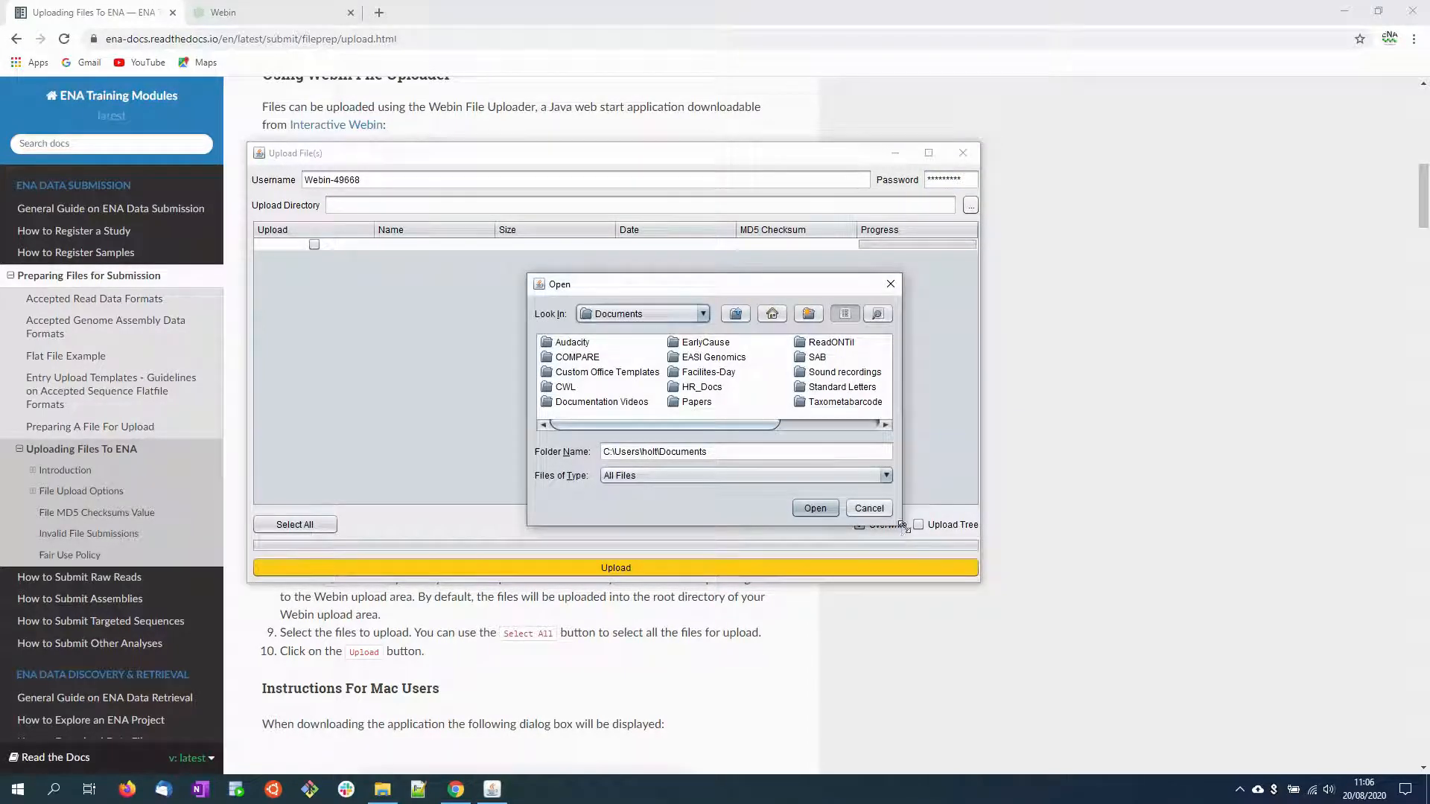
left_click_drag(902, 525, 1016, 673)
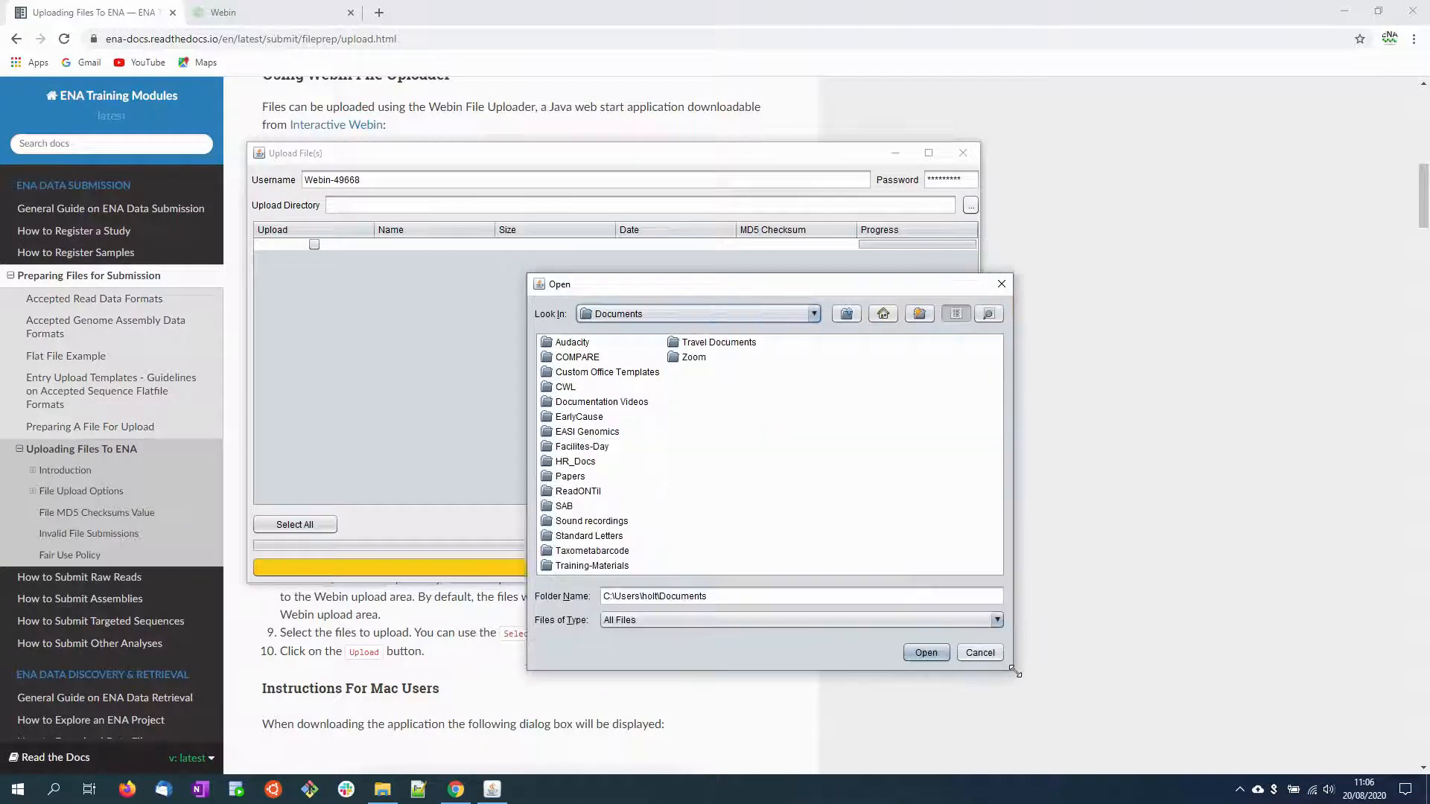
left_click(847, 314)
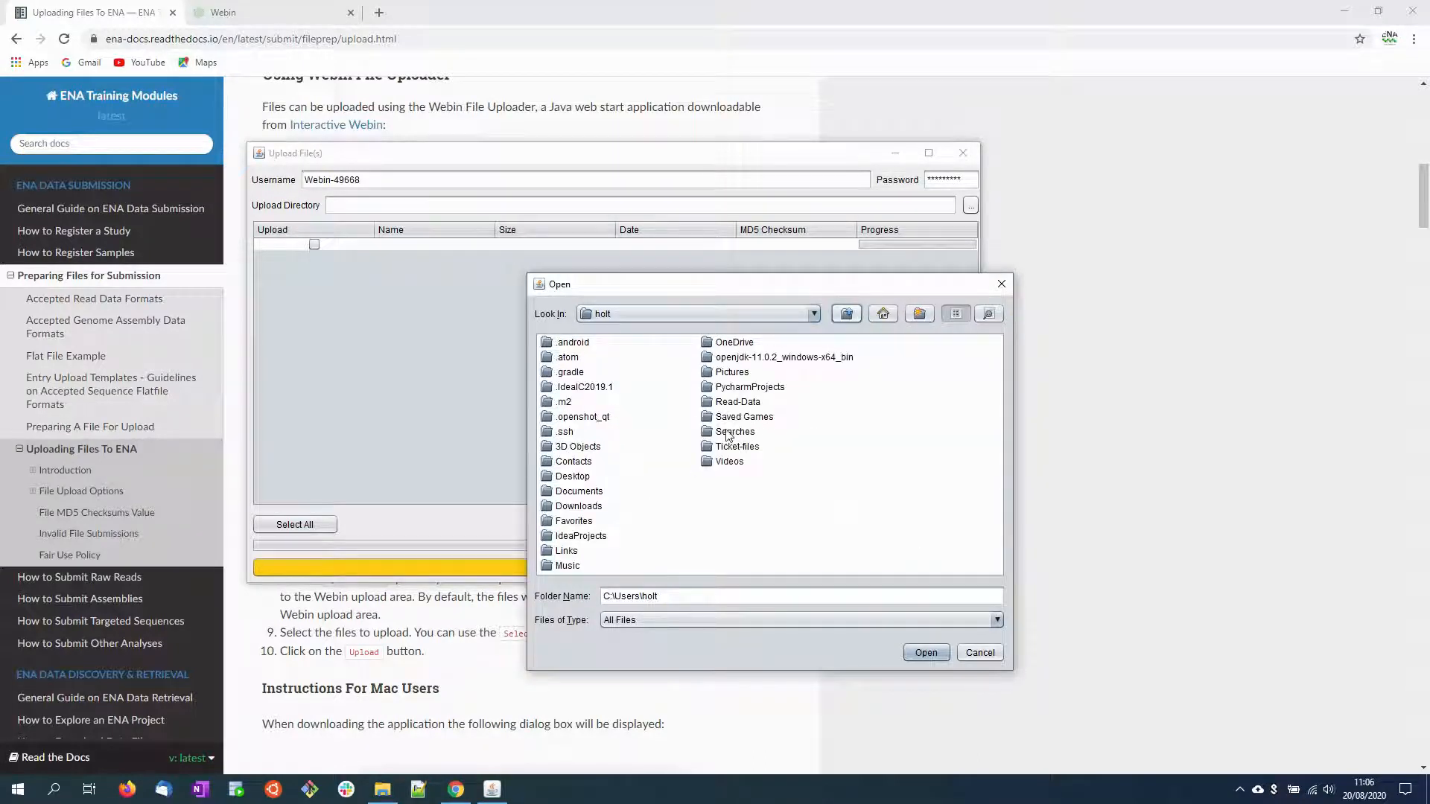
left_click(737, 404)
double_click(736, 404)
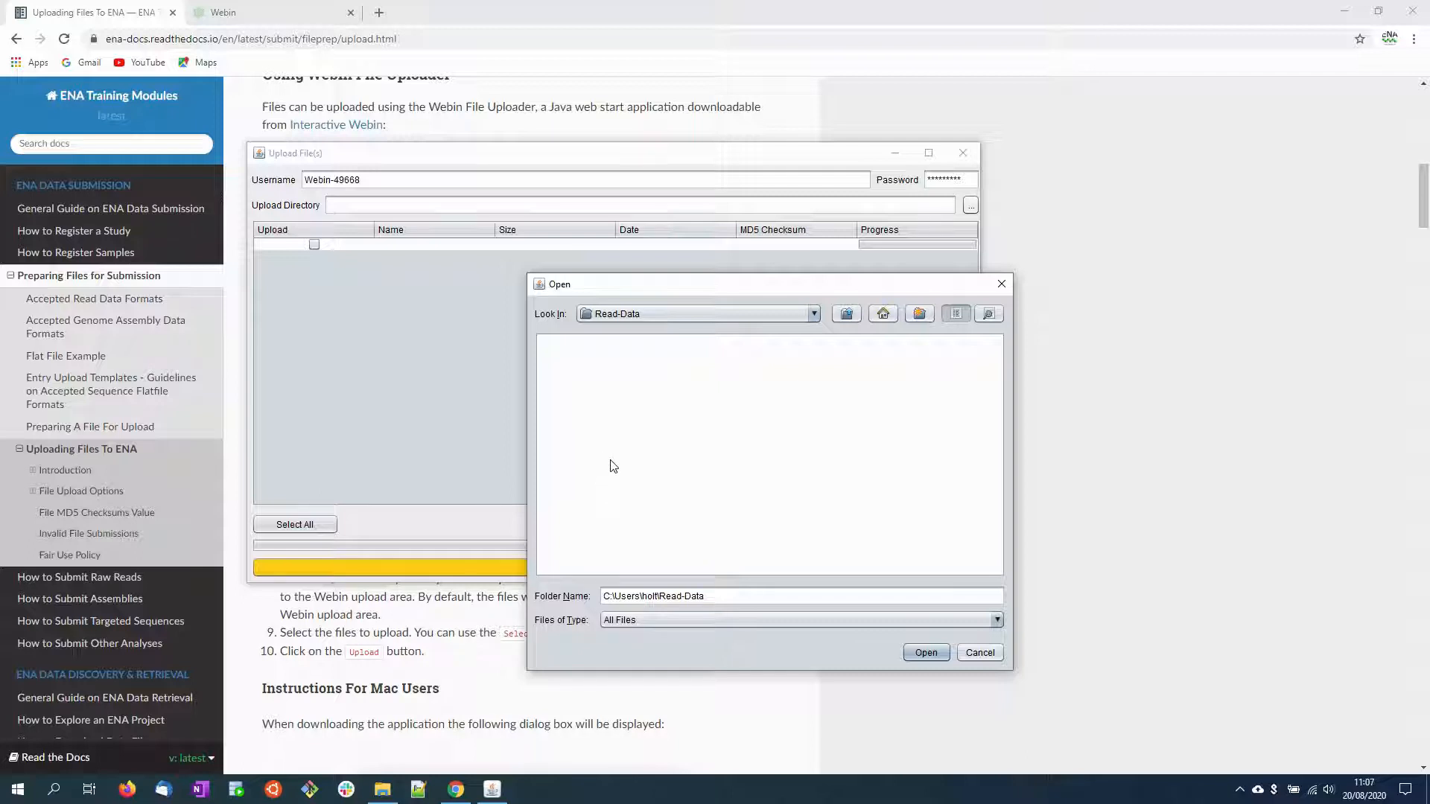
left_click(925, 652)
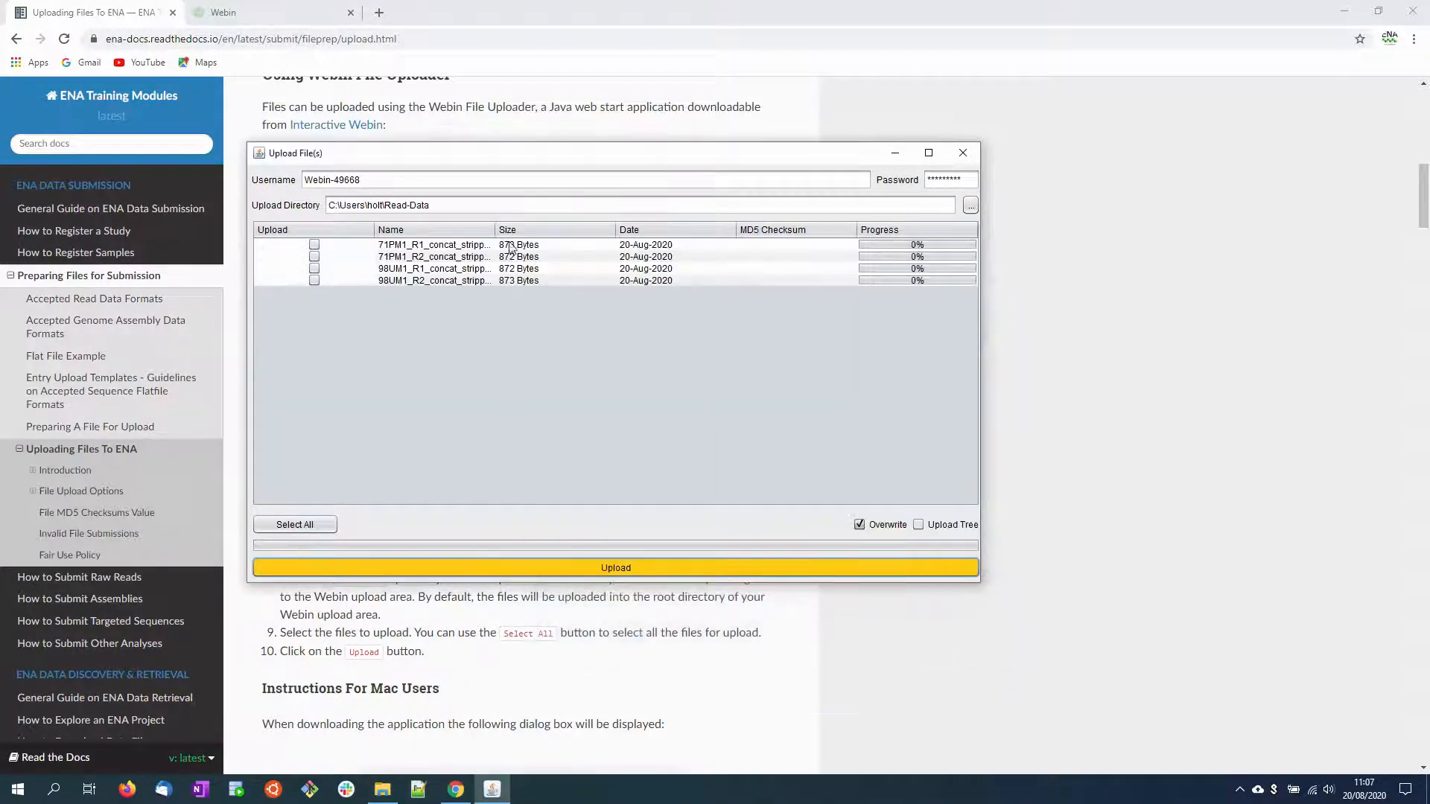
Step: Widen the Name column to fit the full file names, then mark the 71PM1 R1 and R2 fq.gz files and upload them
left_click_drag(376, 237, 336, 236)
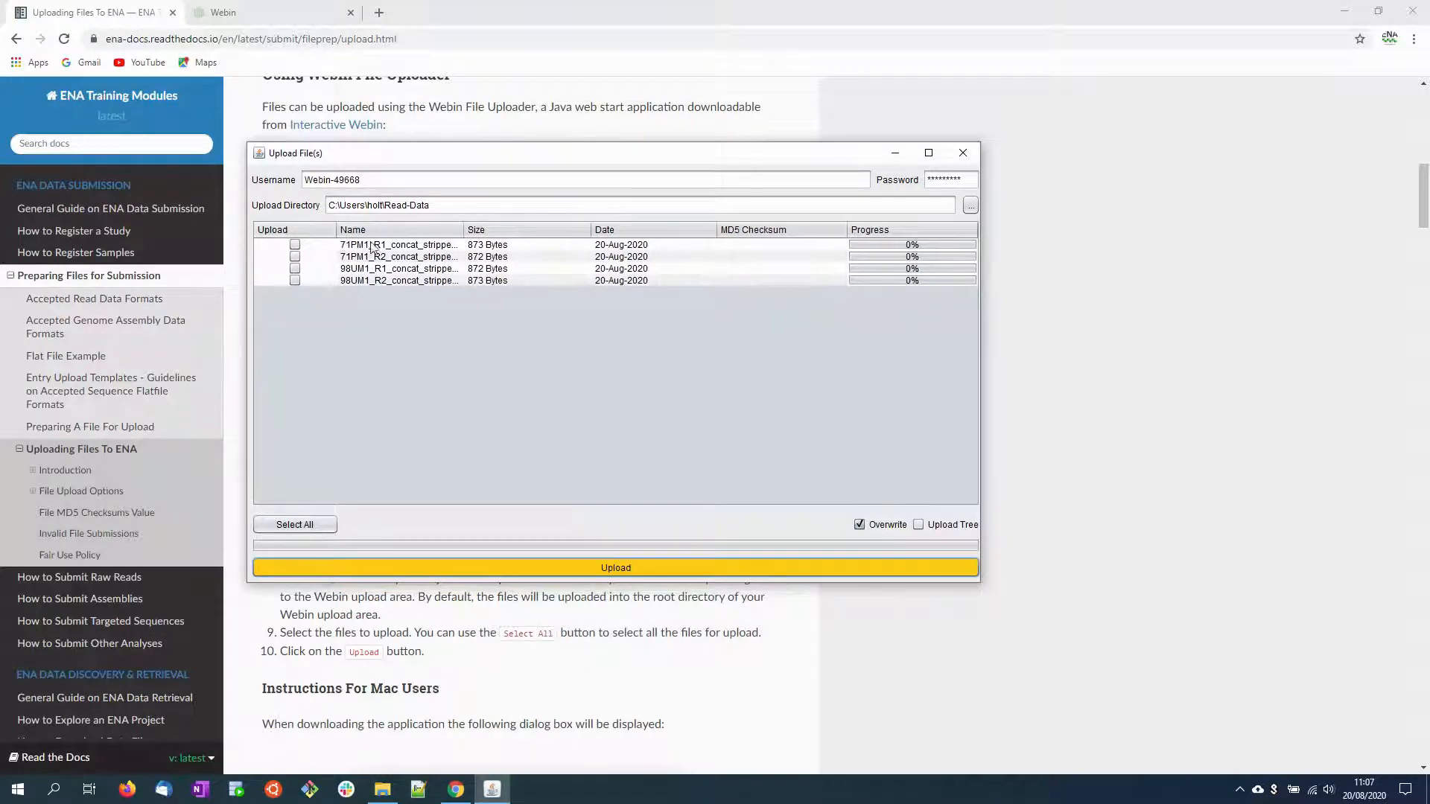
left_click_drag(461, 233, 542, 237)
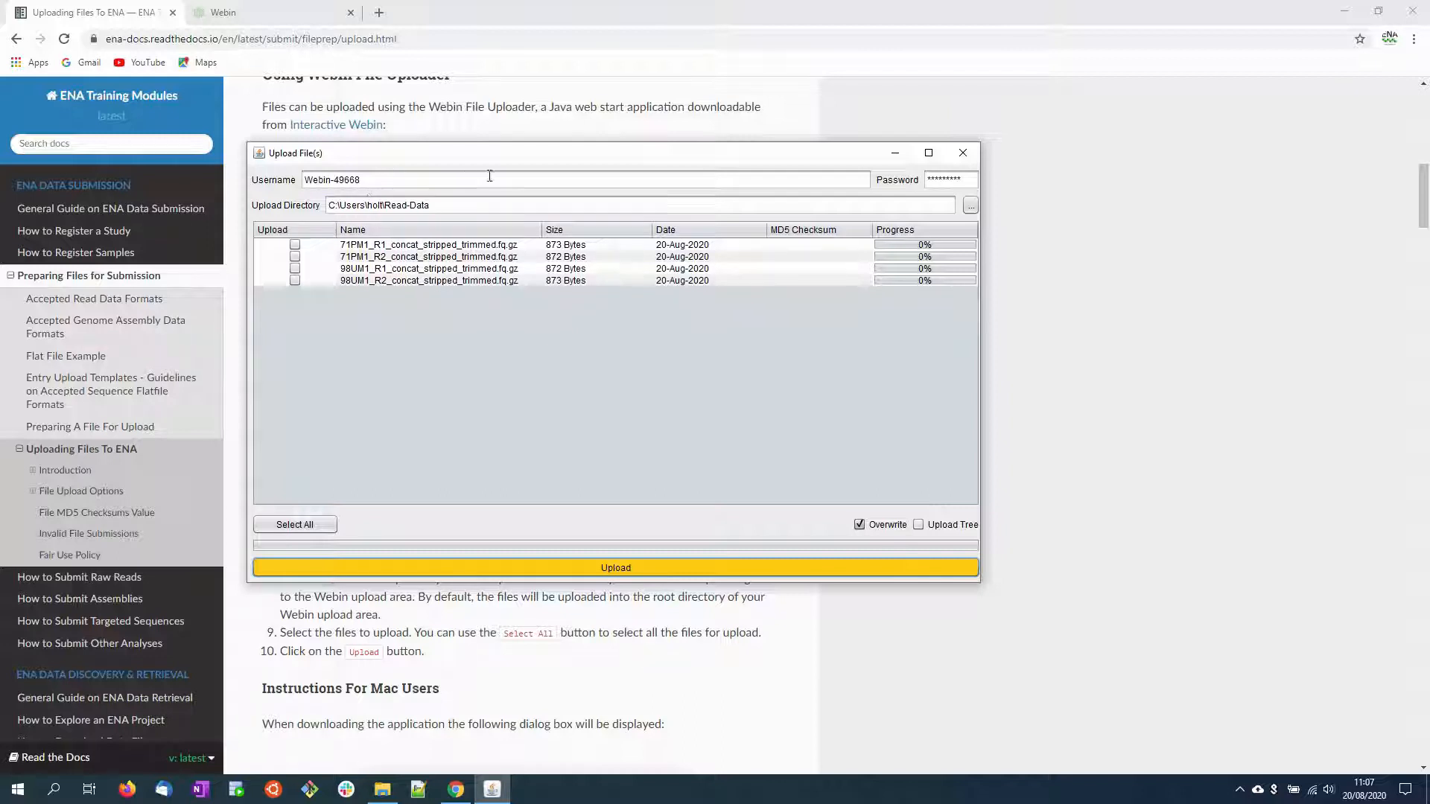
left_click(296, 246)
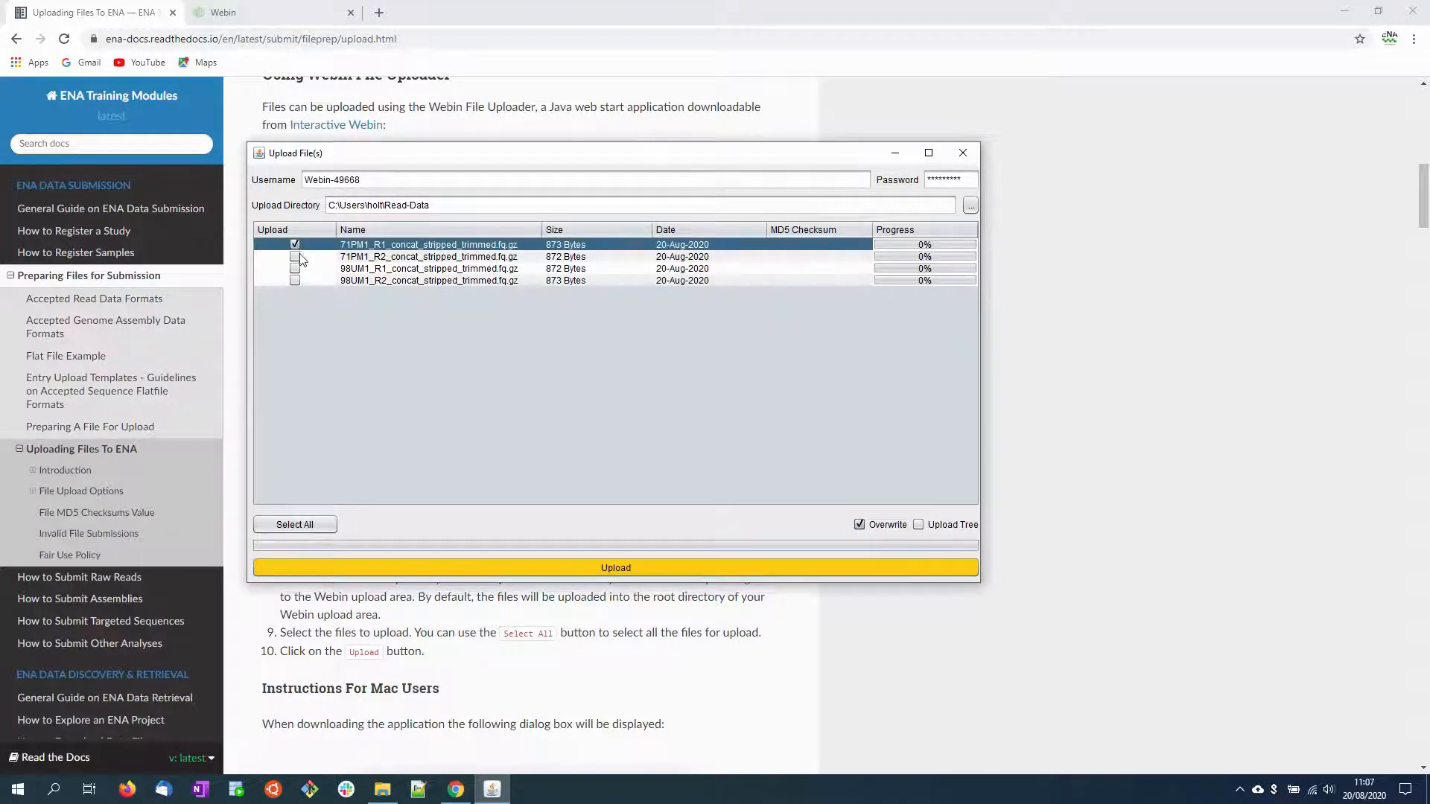
left_click(295, 257)
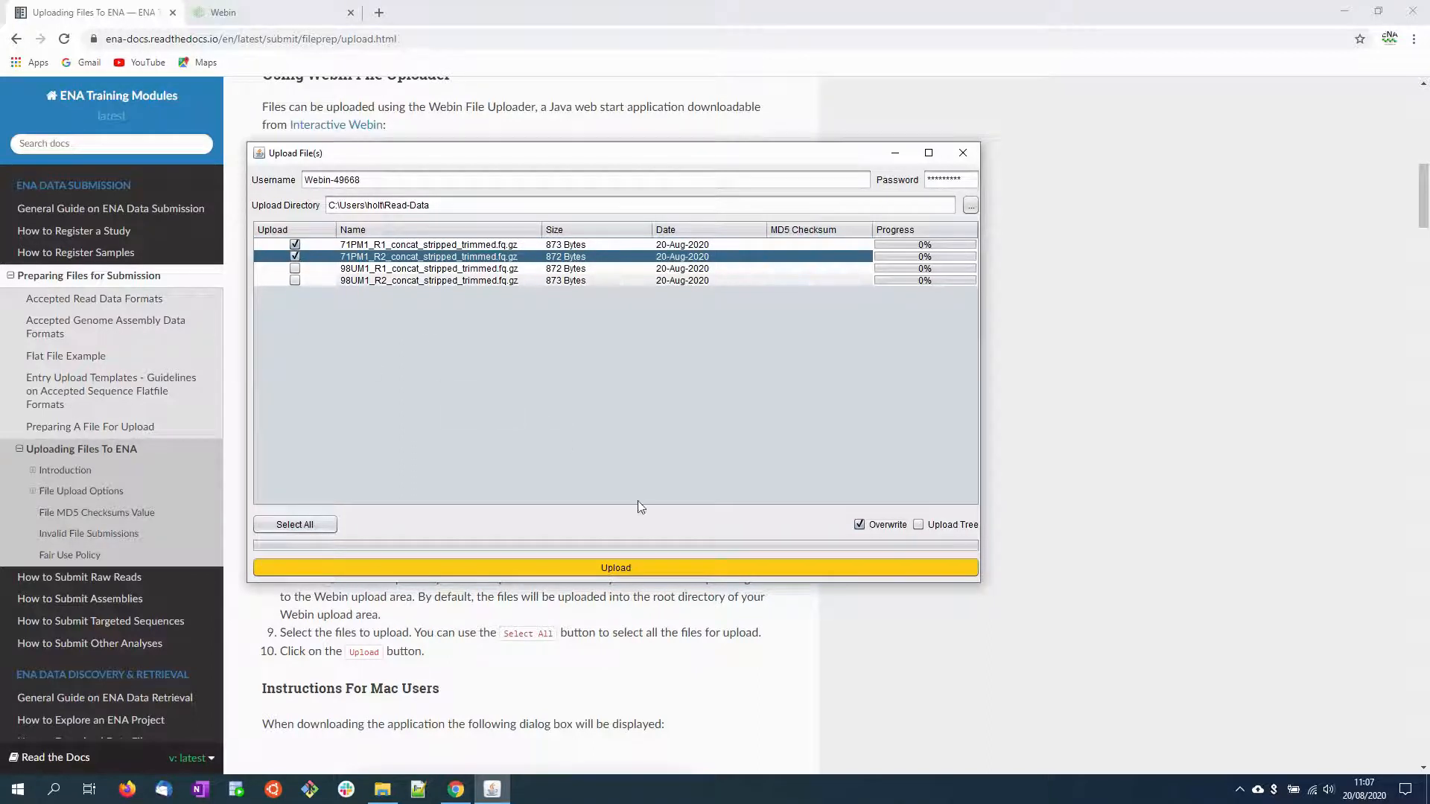
left_click(634, 566)
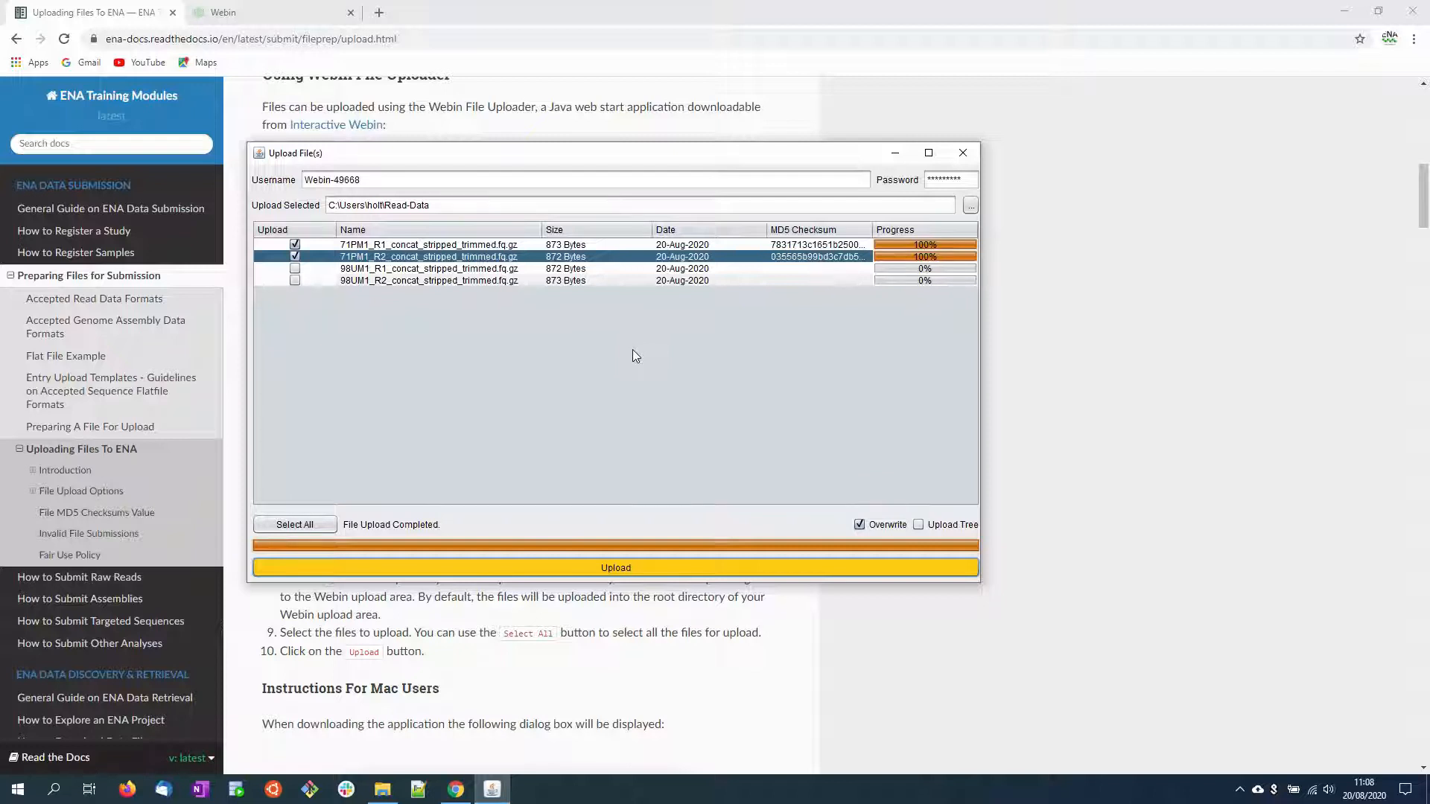
Step: Widen the MD5 Checksum column to fit the full checksums and select the 71PM1_R1_concat_stripped_trimmed.fq.gz row
left_click_drag(768, 227, 706, 229)
left_click_drag(838, 228, 916, 229)
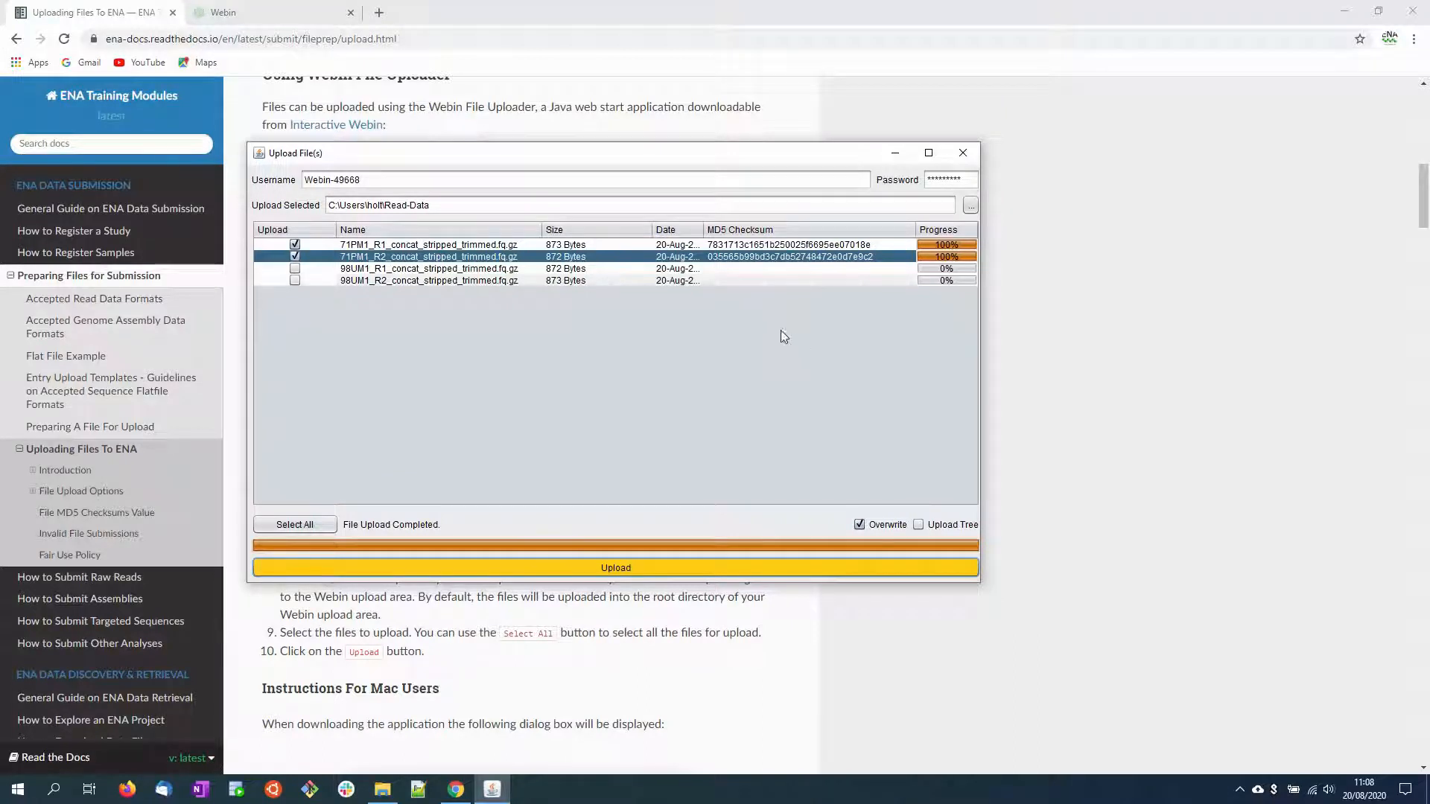
left_click(429, 246)
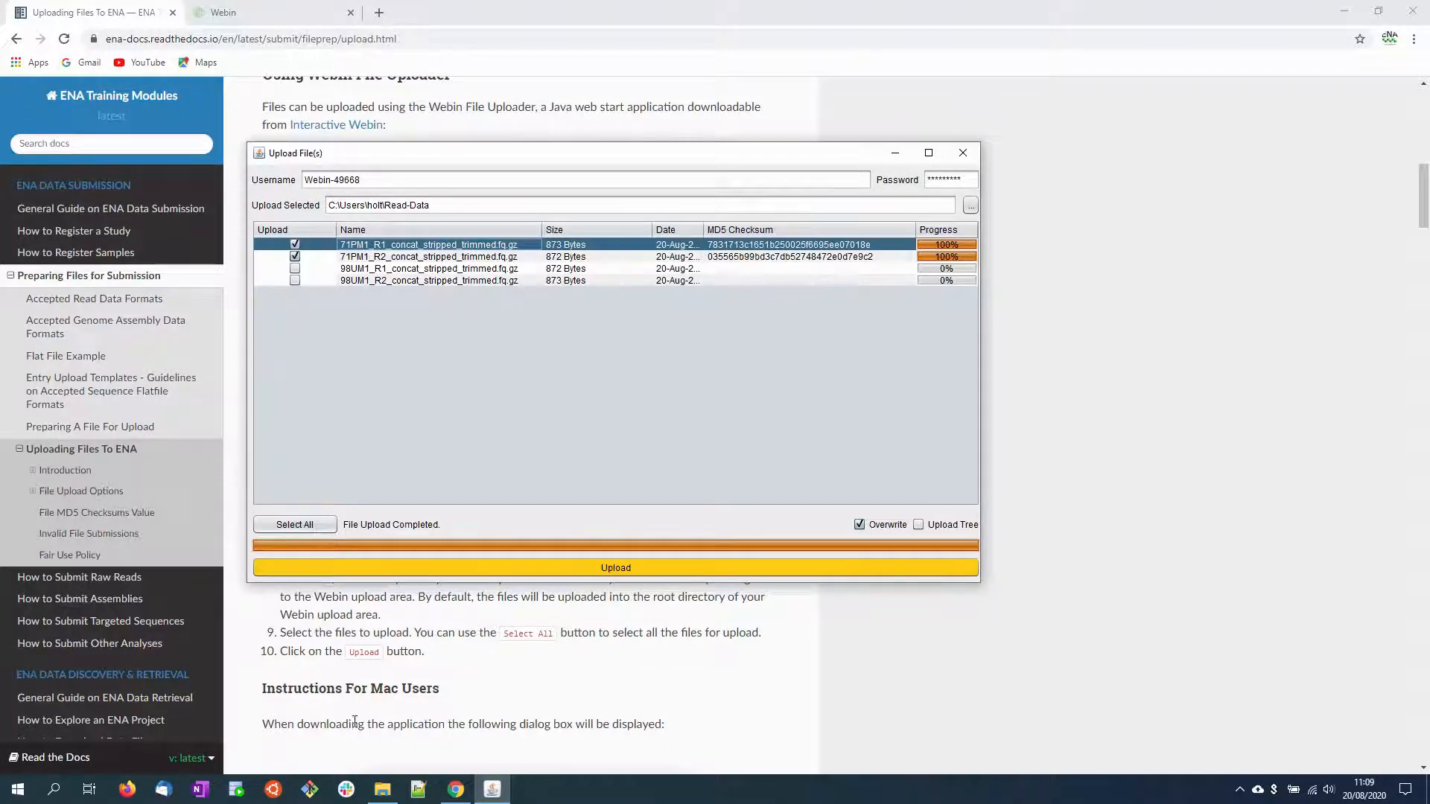
Step: Switch to File Explorer and select 71PM1_R1_concat_stripped_trimmed.fq.gz.md5 in the Read-Data folder
left_click(376, 794)
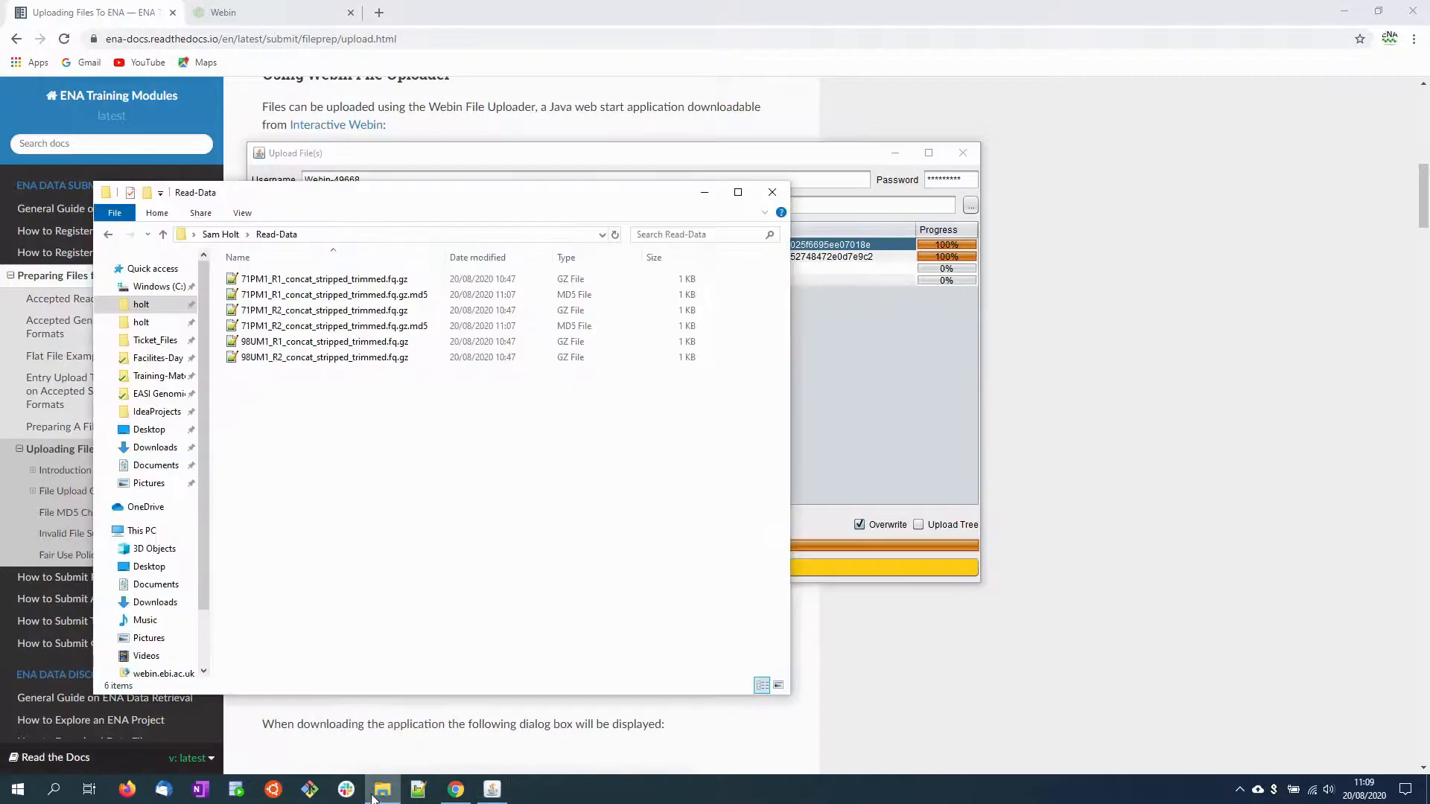
left_click(396, 298)
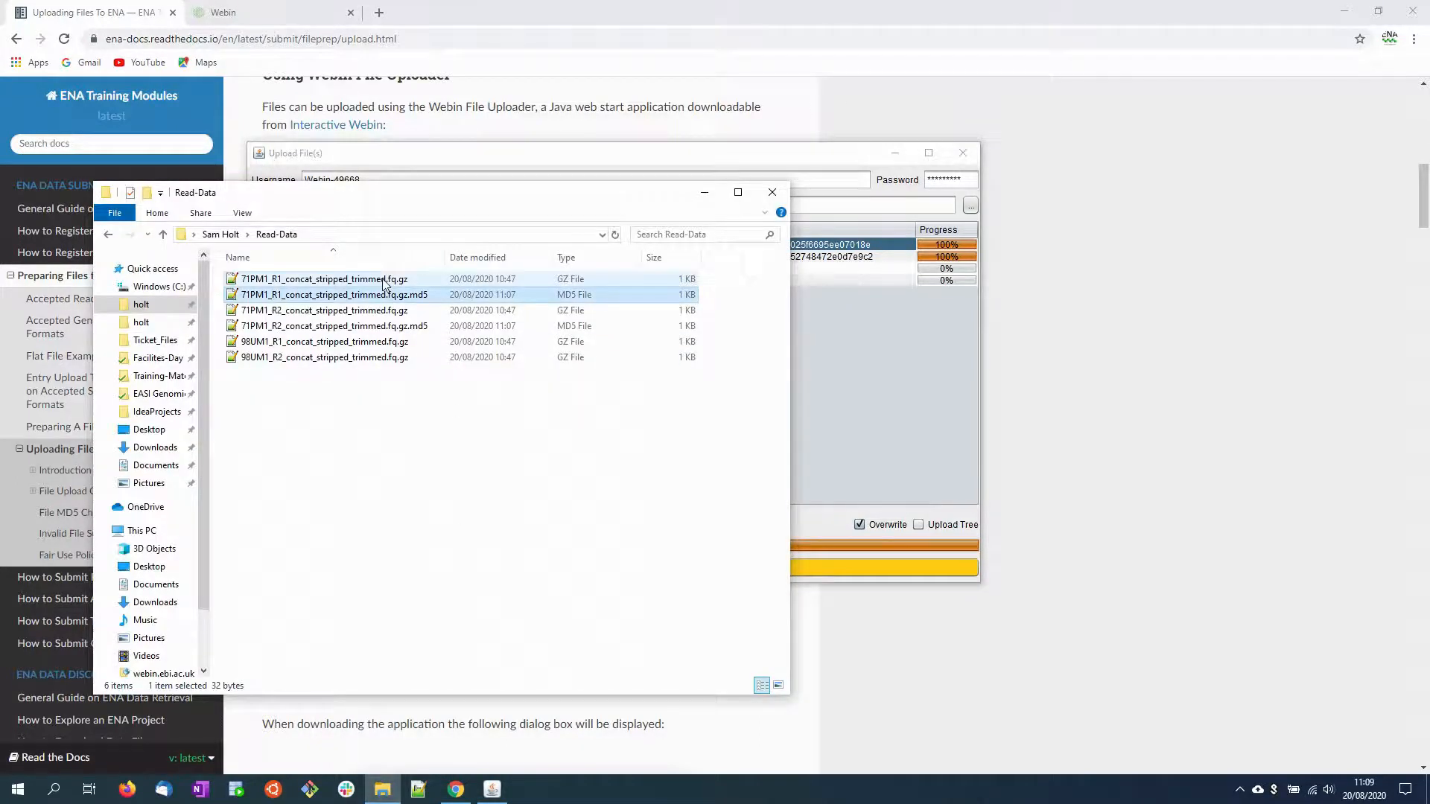
Step: Move the Read-Data window clear of the uploader's file rows and inspect the checksum inside 71PM1_R1_concat_stripped_trimmed.fq.gz.md5 in Notepad++, highlighting the whole value
left_click(384, 281)
left_click_drag(441, 201, 552, 318)
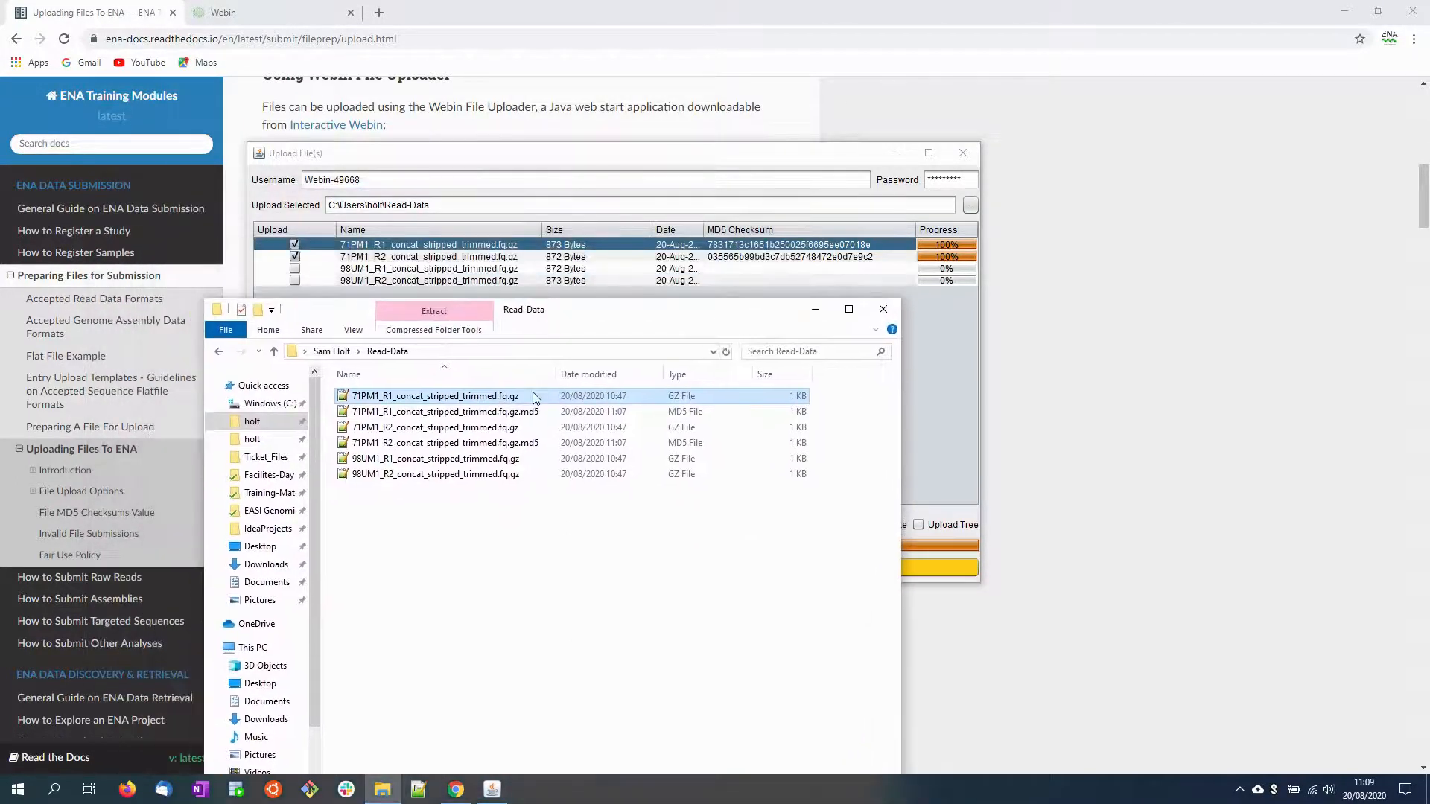
left_click(538, 411)
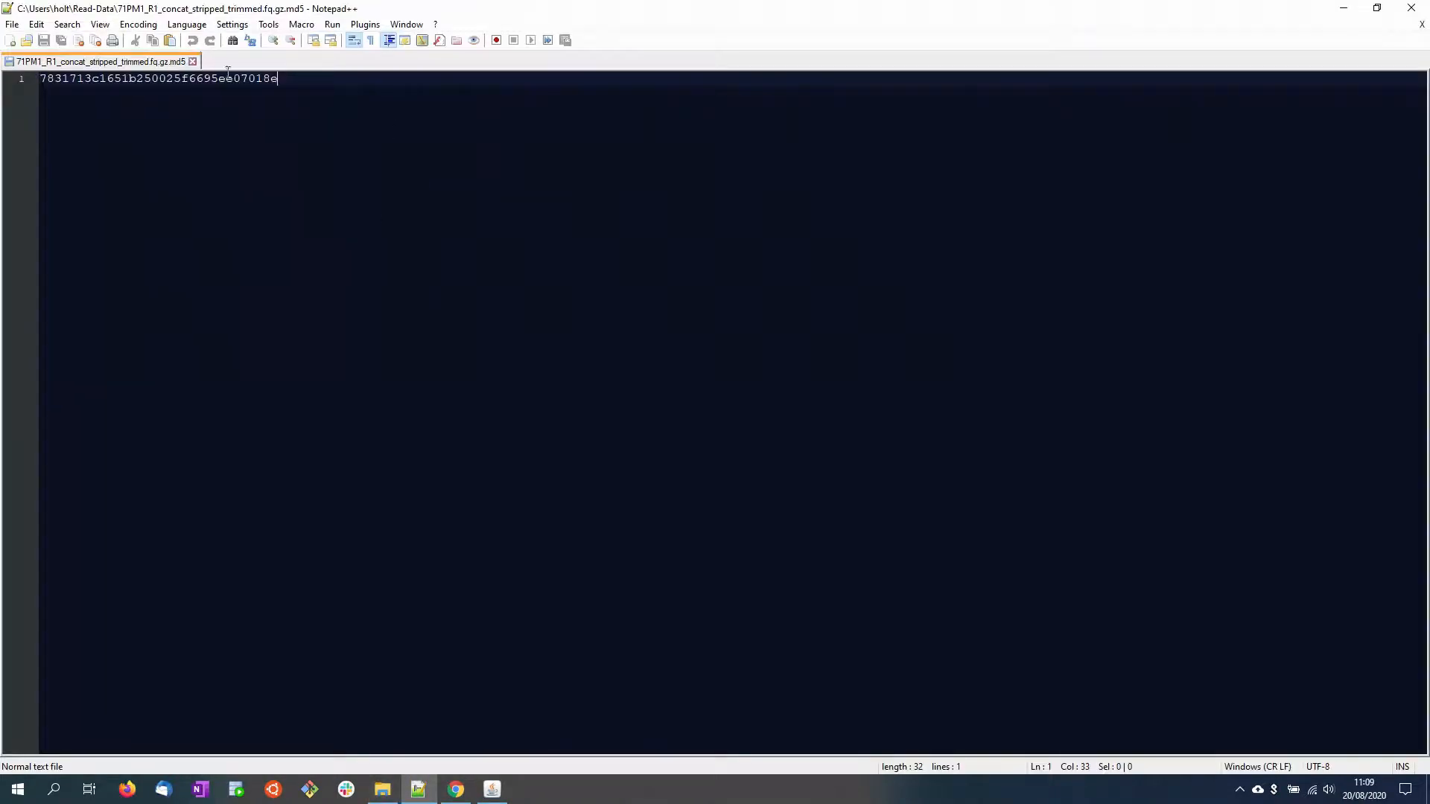
left_click_drag(280, 78, 40, 78)
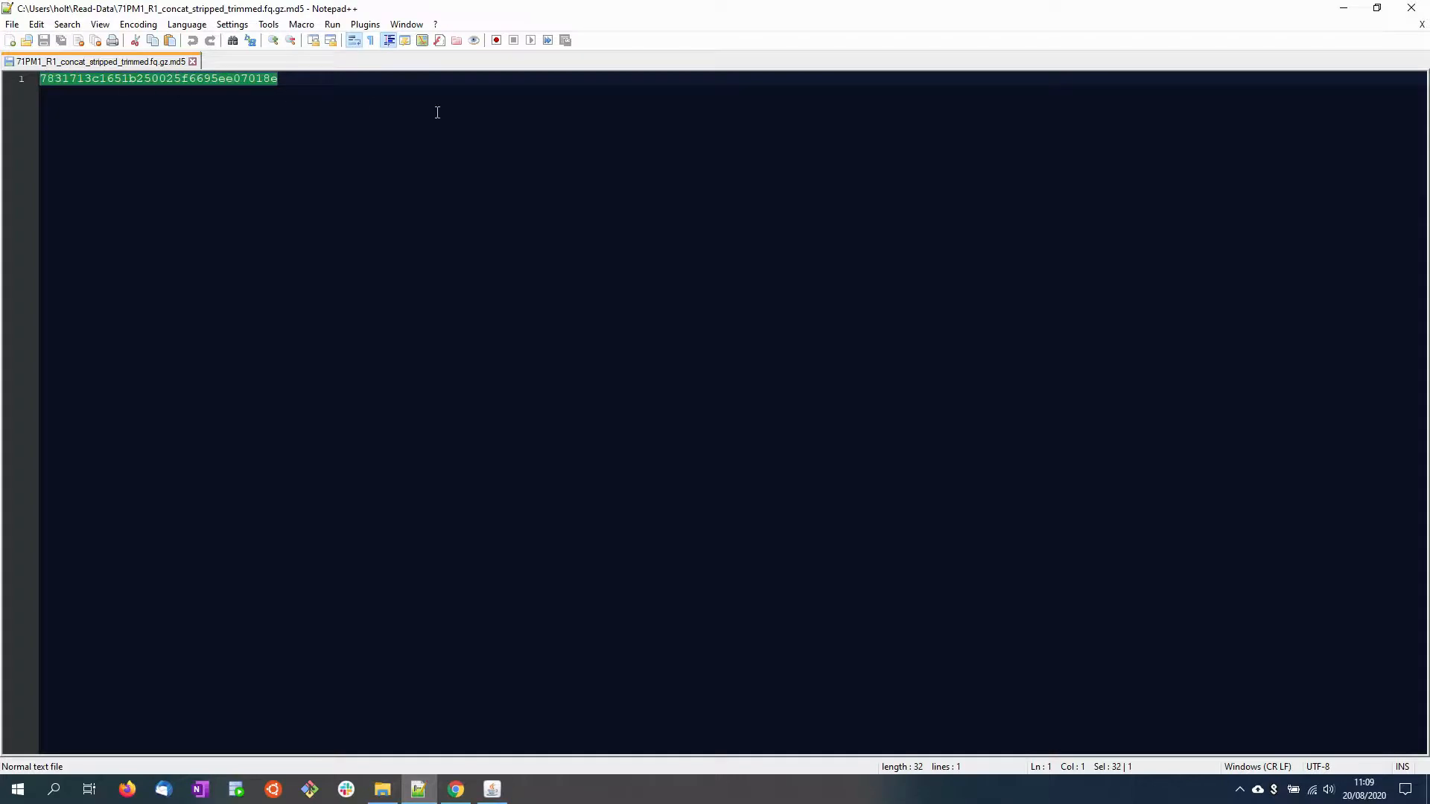
left_click(1344, 7)
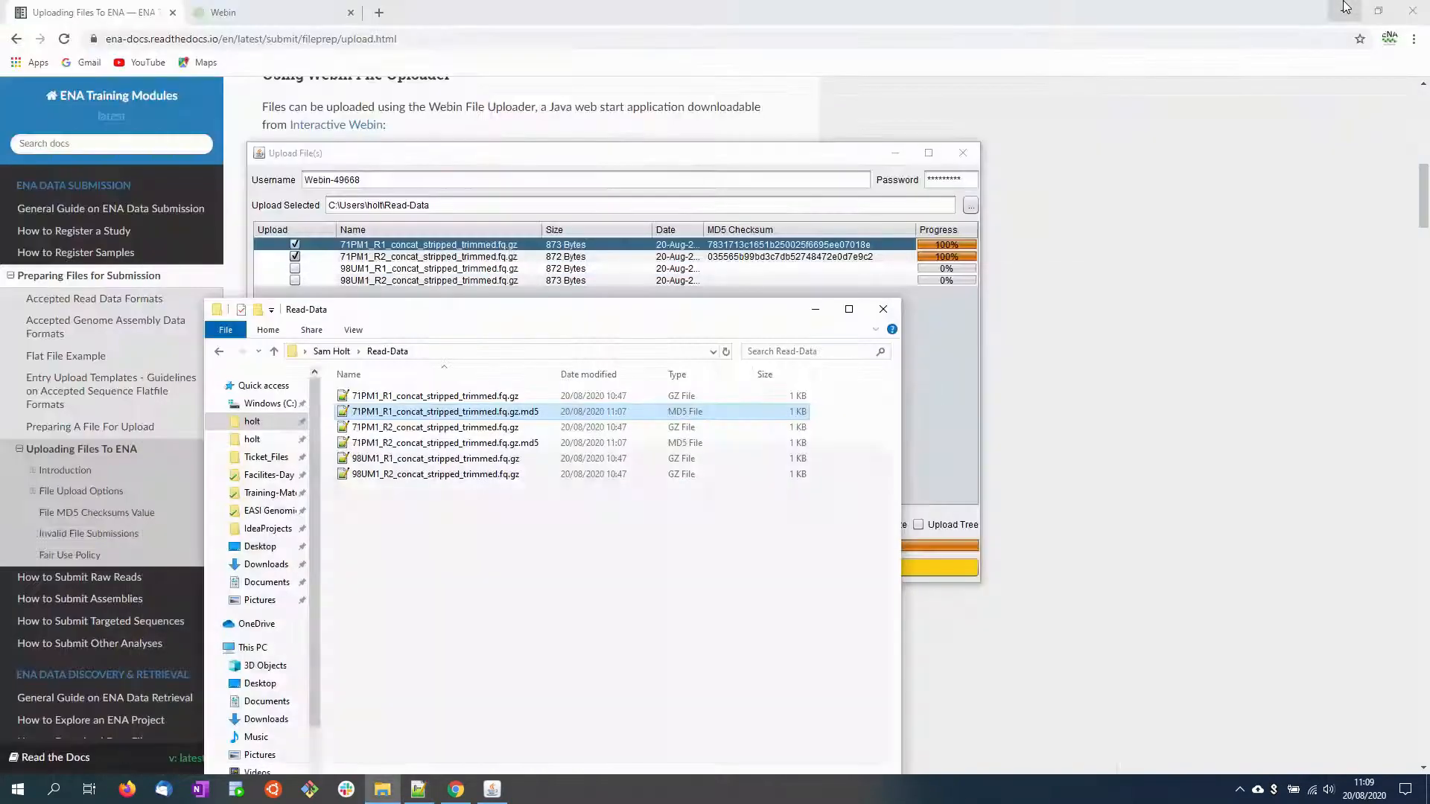
Step: Switch back to Webin File Uploader and widen the Date column to fit the full dates
left_click(938, 343)
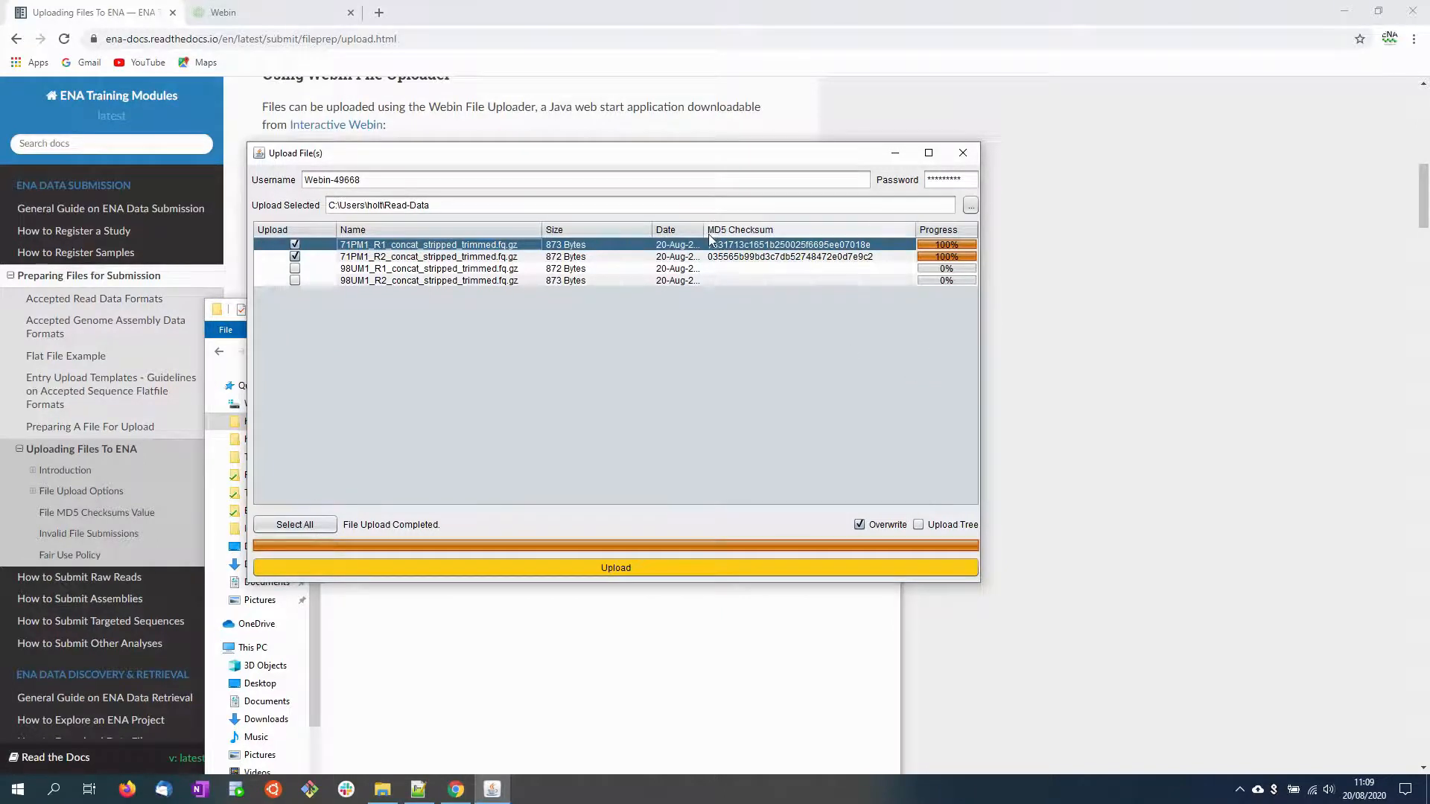
left_click_drag(705, 232, 721, 233)
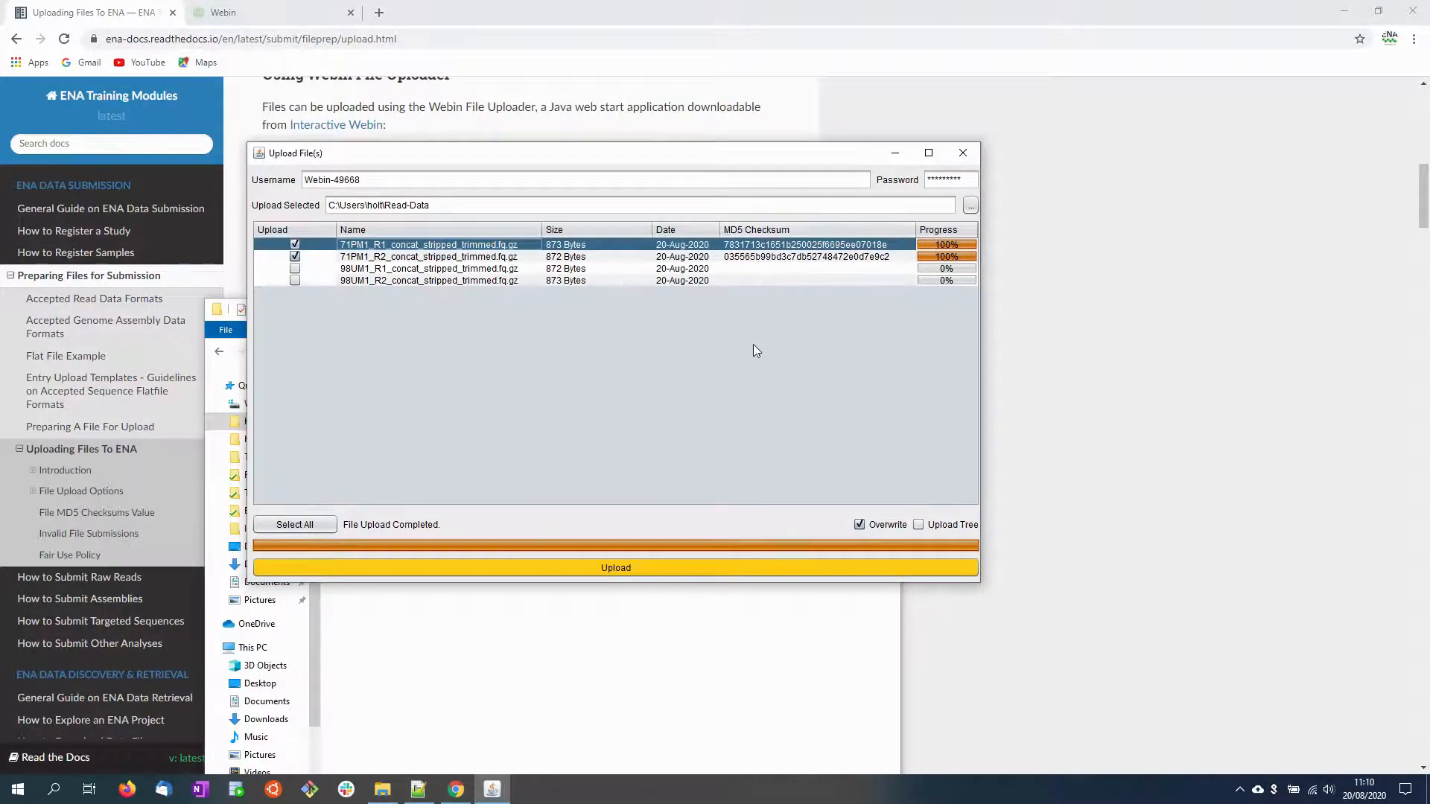